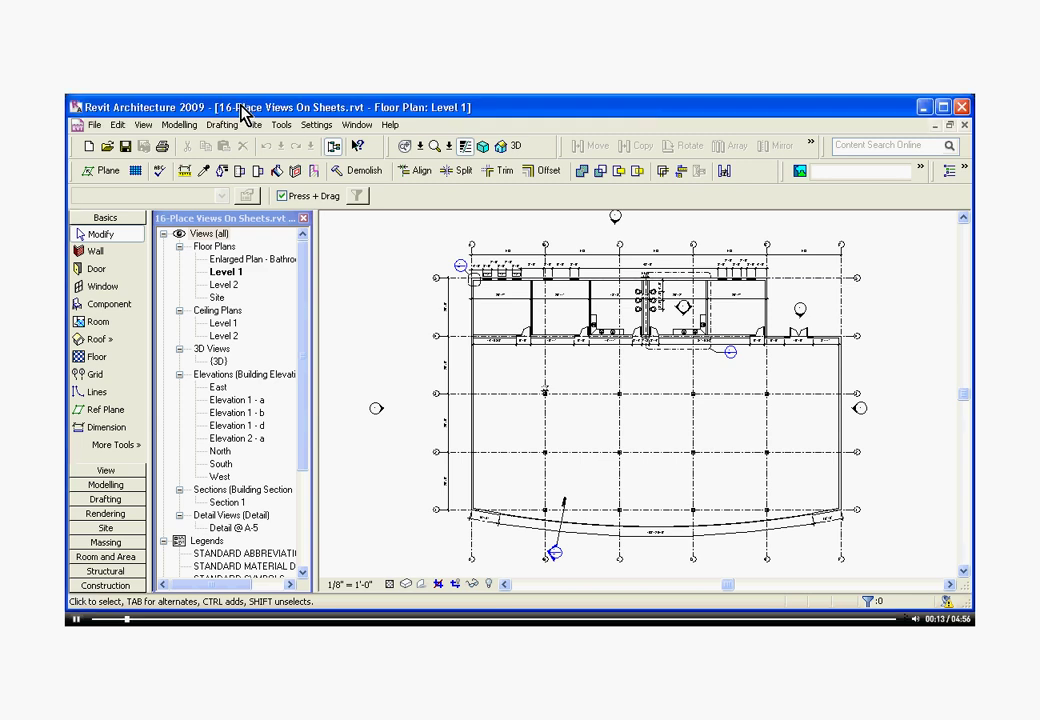
Create a new drawing sheet A111 with the OPN - Titleblock 24x36 title block
left_click(143, 124)
mouse_move(160, 141)
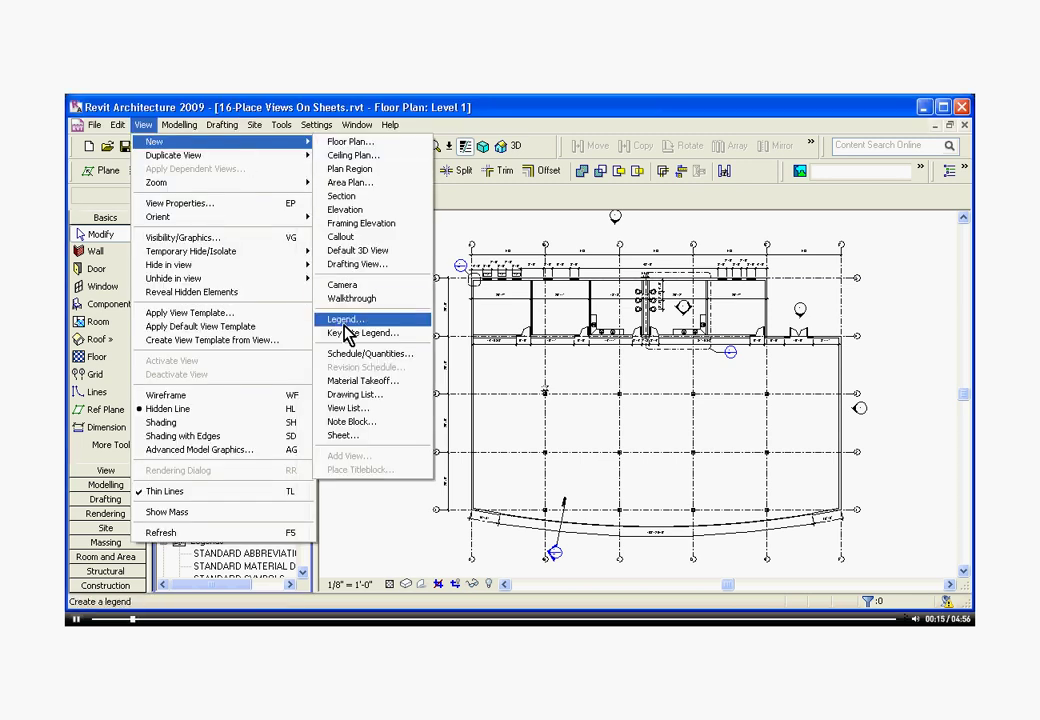
left_click(352, 436)
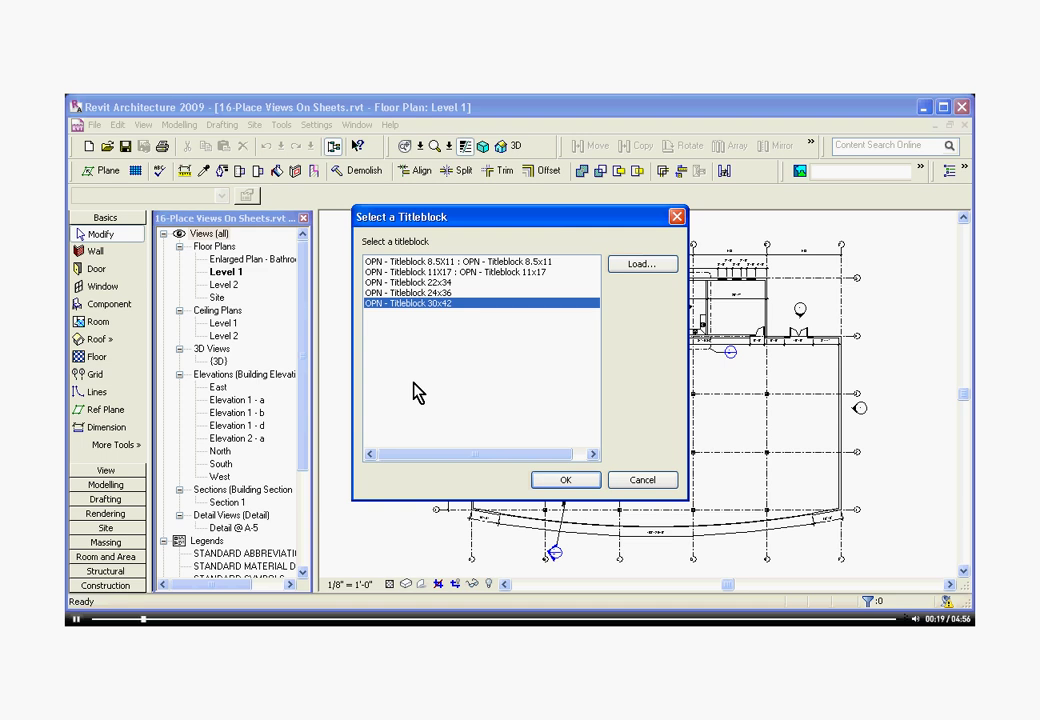
left_click(418, 294)
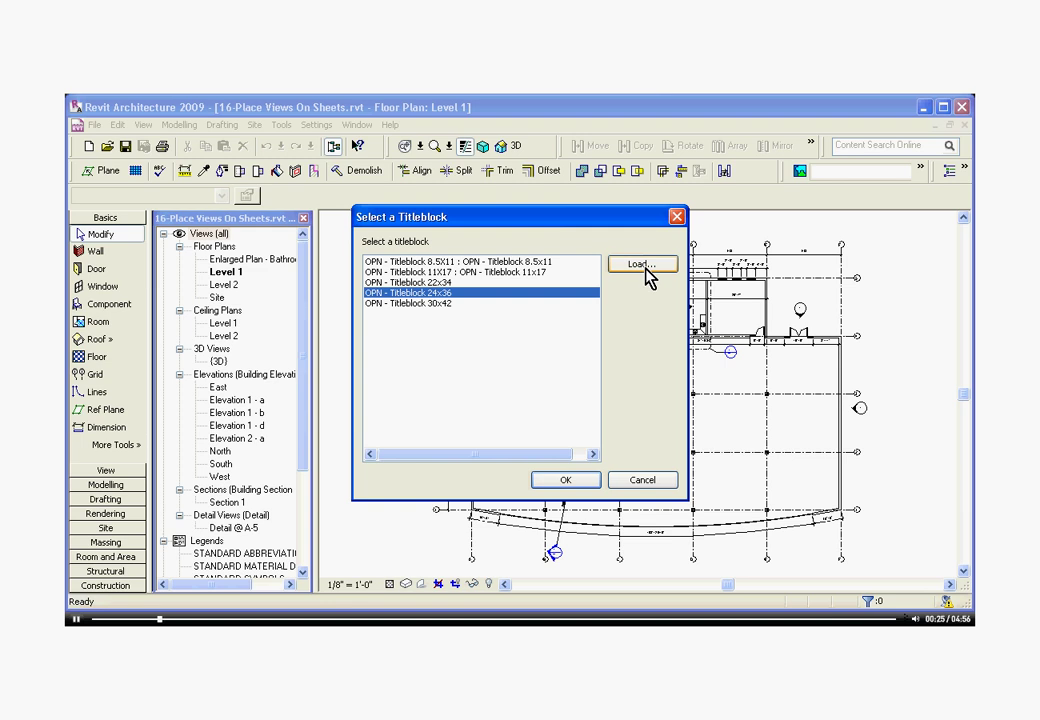
left_click(579, 485)
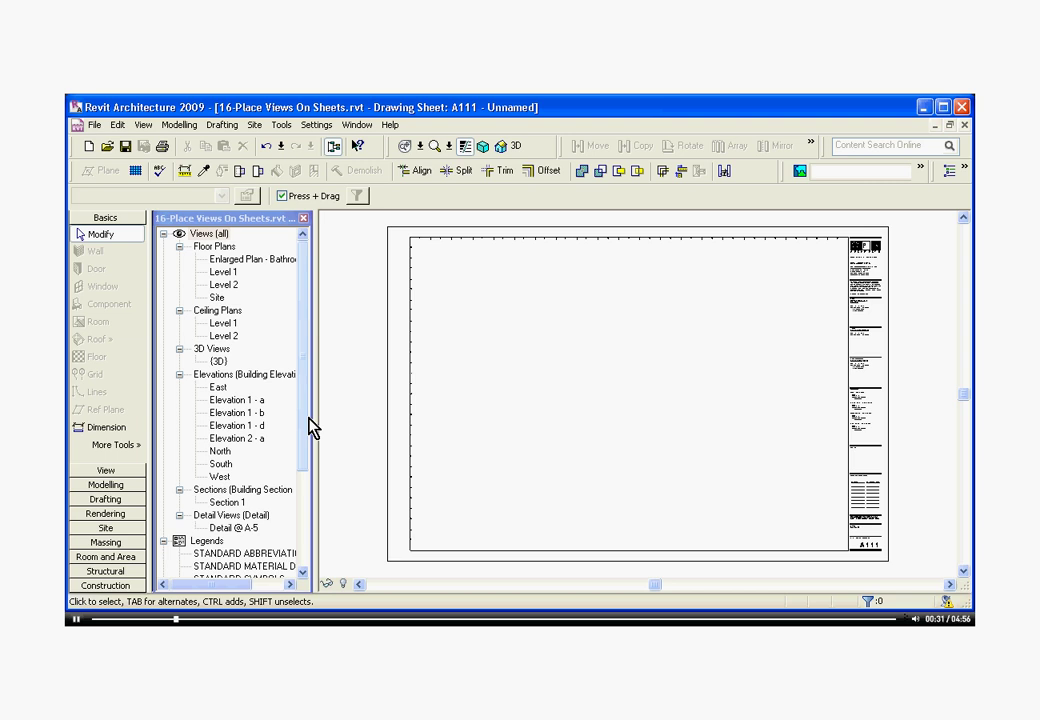
Expand the Sheets list and change the sheet number in the title block to A150
left_click_drag(307, 418, 294, 513)
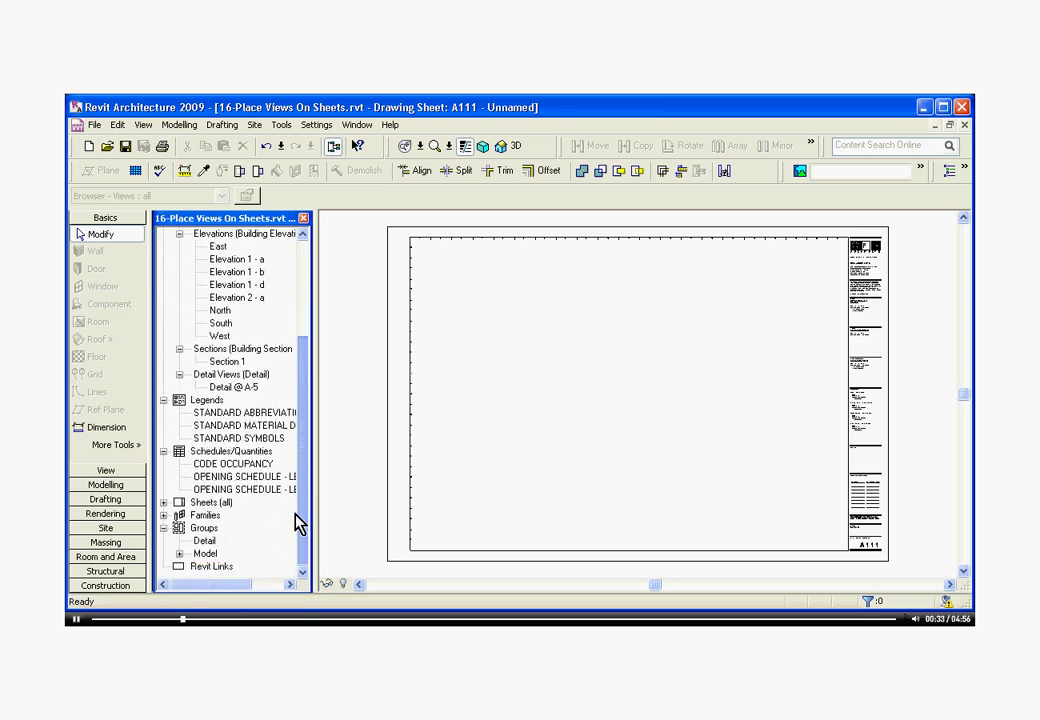
left_click(163, 502)
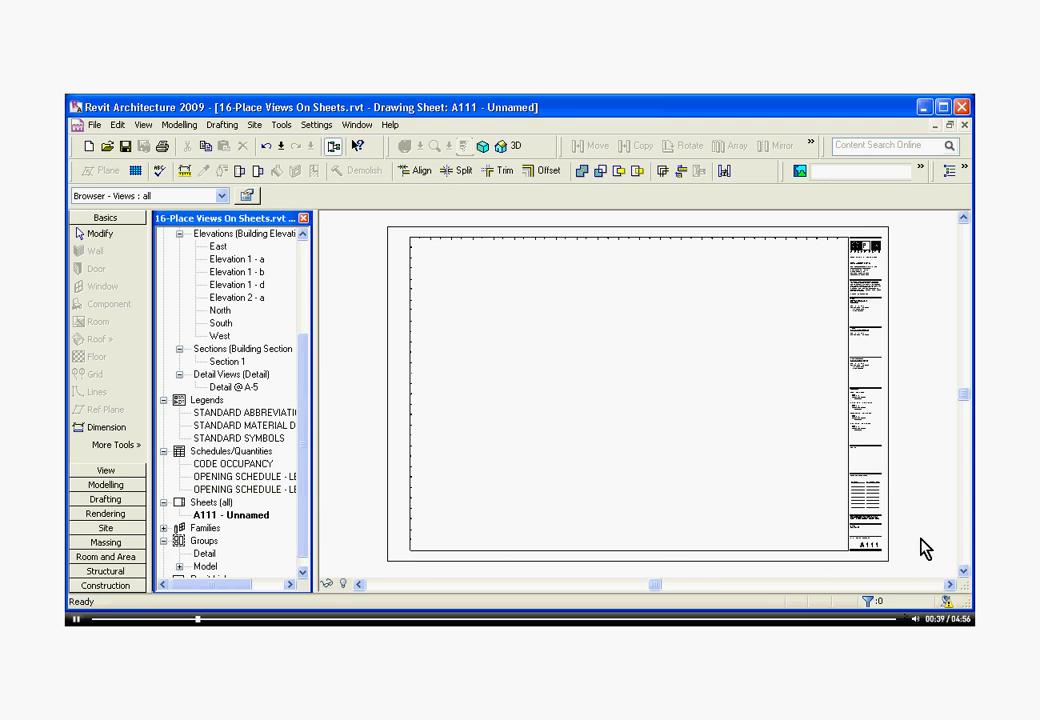
left_click(889, 560)
scroll(885, 557, "up", 5)
scroll(860, 550, "up", 2)
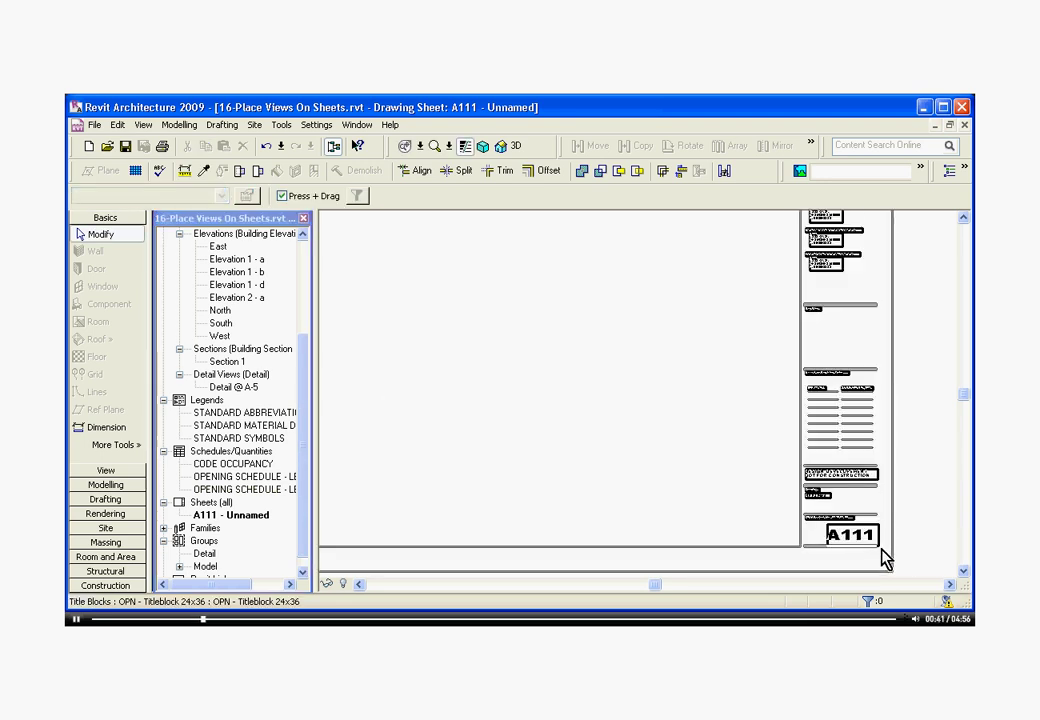
left_click(856, 549)
left_click(854, 533)
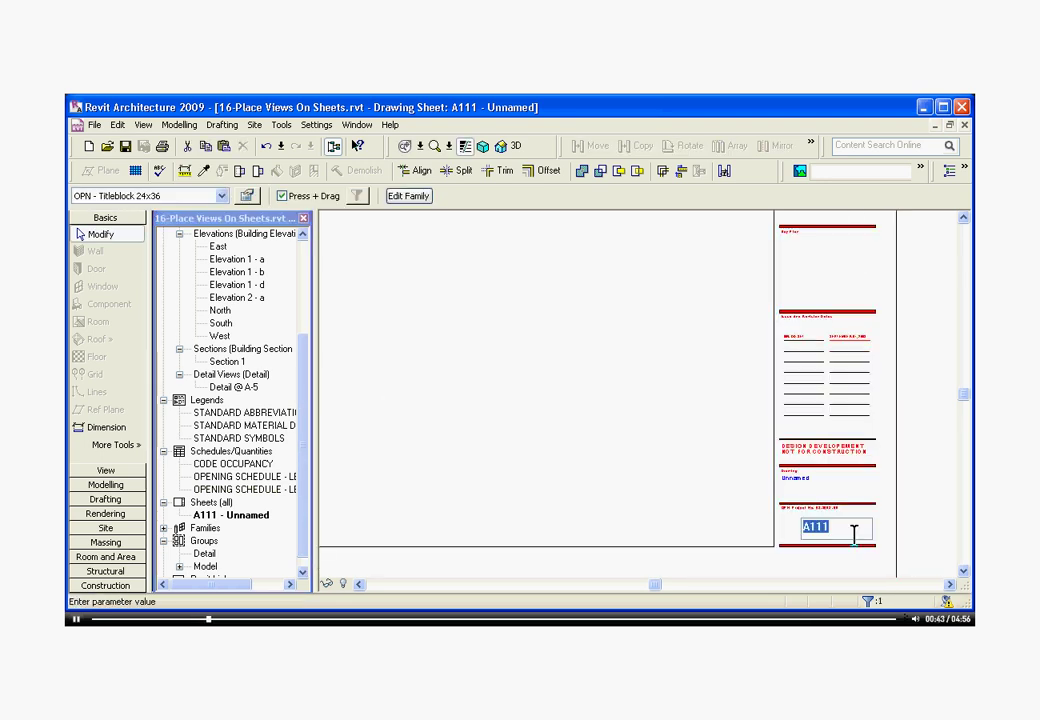
type("A150")
Rename the sheet to ENLARGED PLAN in the title block
left_click(800, 485)
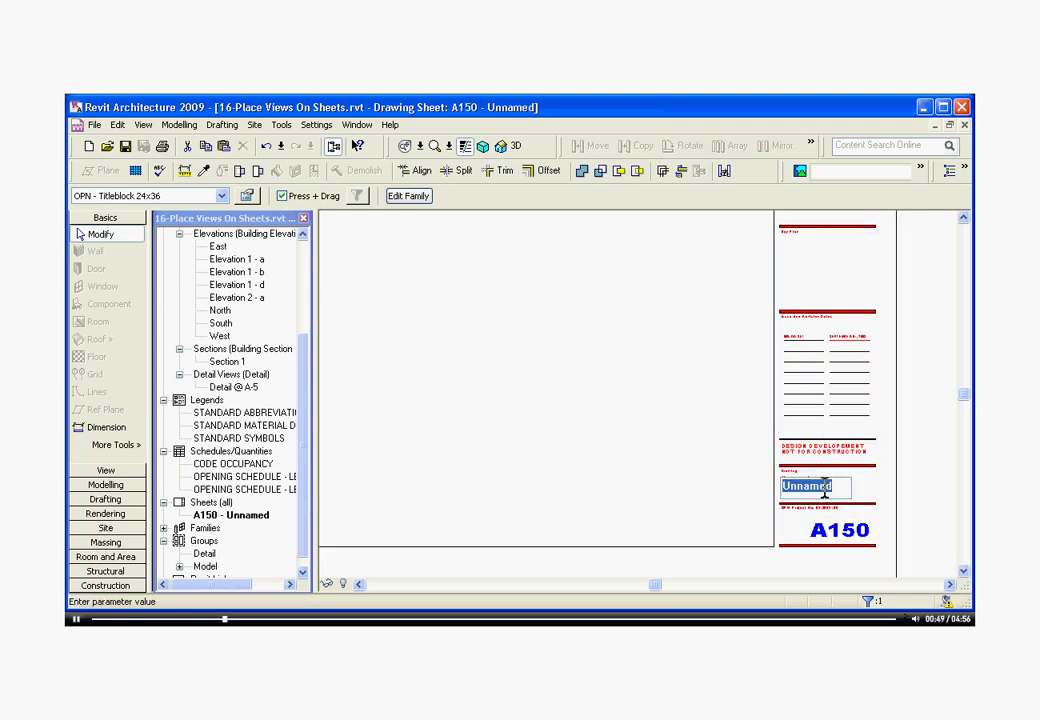
type("ENG")
type("LARGED PLAN")
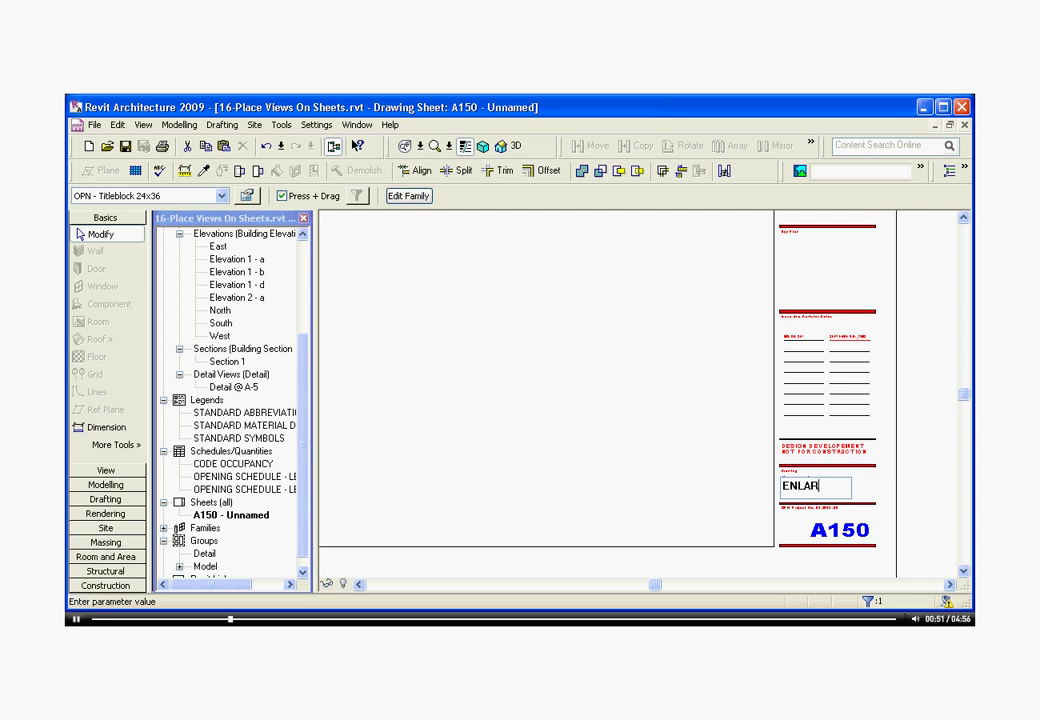
left_click(720, 494)
scroll(874, 485, "down", 3)
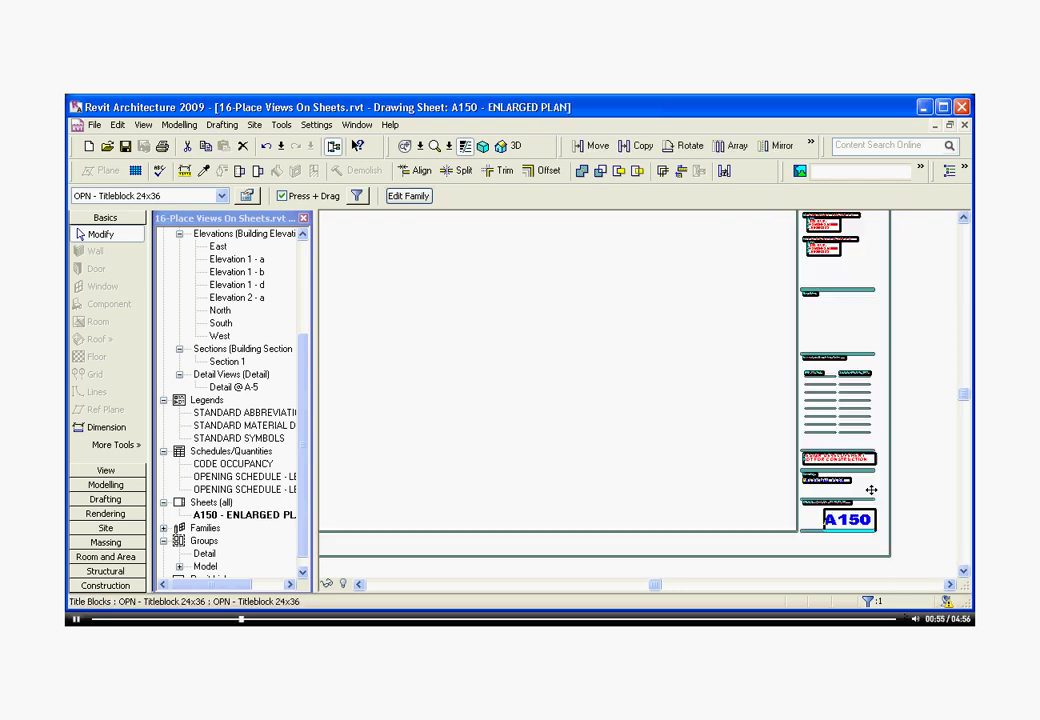
scroll(840, 557, "down", 2)
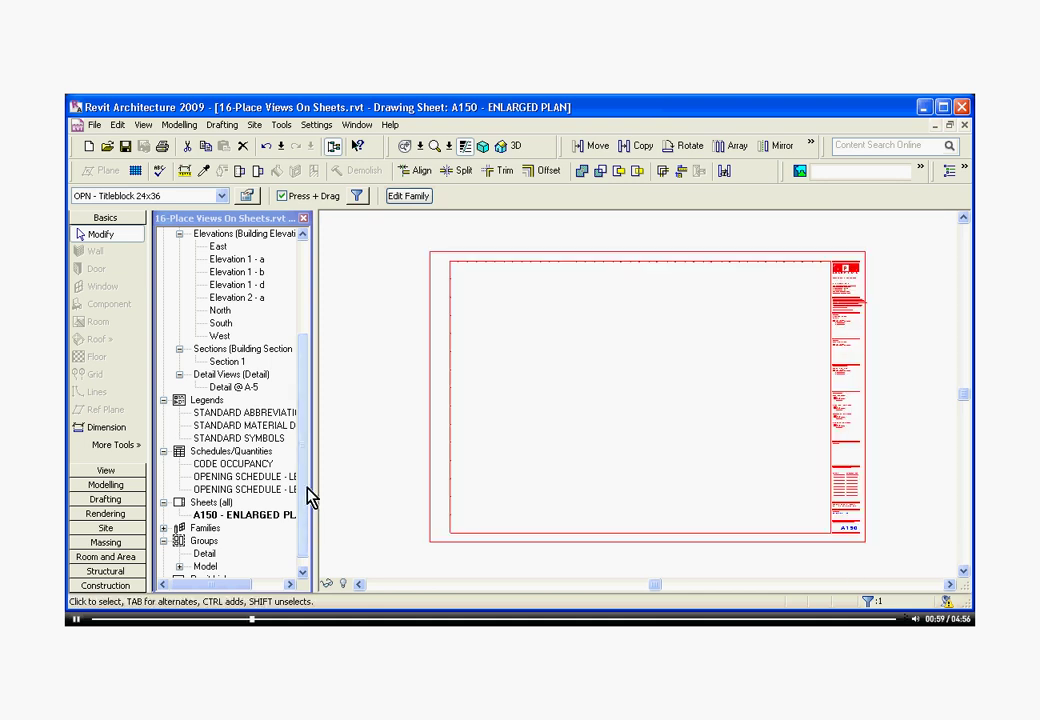
Place the Enlarged Plan - Bathroom view at the lower left of sheet A150, nudged slightly down
left_click_drag(305, 492, 308, 373)
key("Escape")
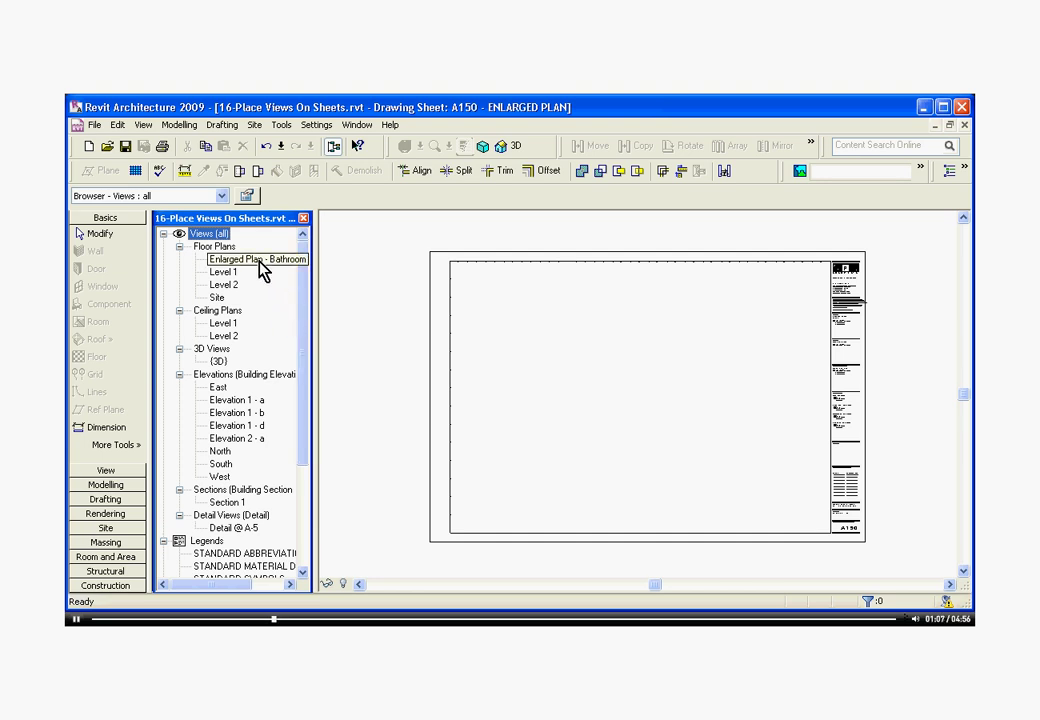
left_click(258, 260)
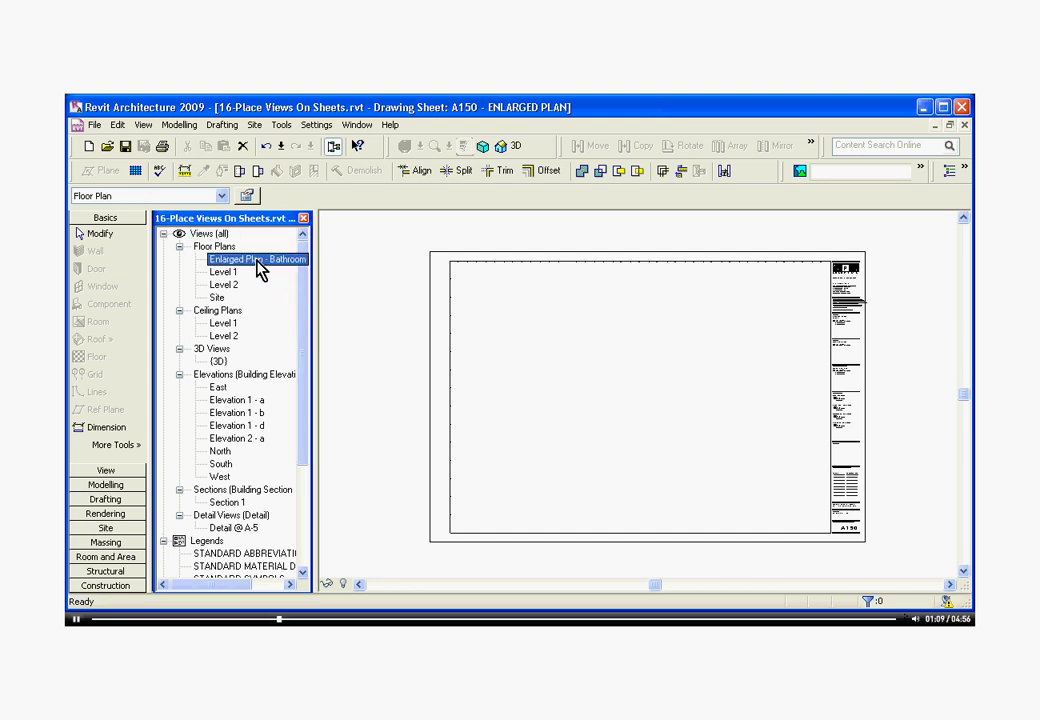
left_click_drag(258, 270, 515, 429)
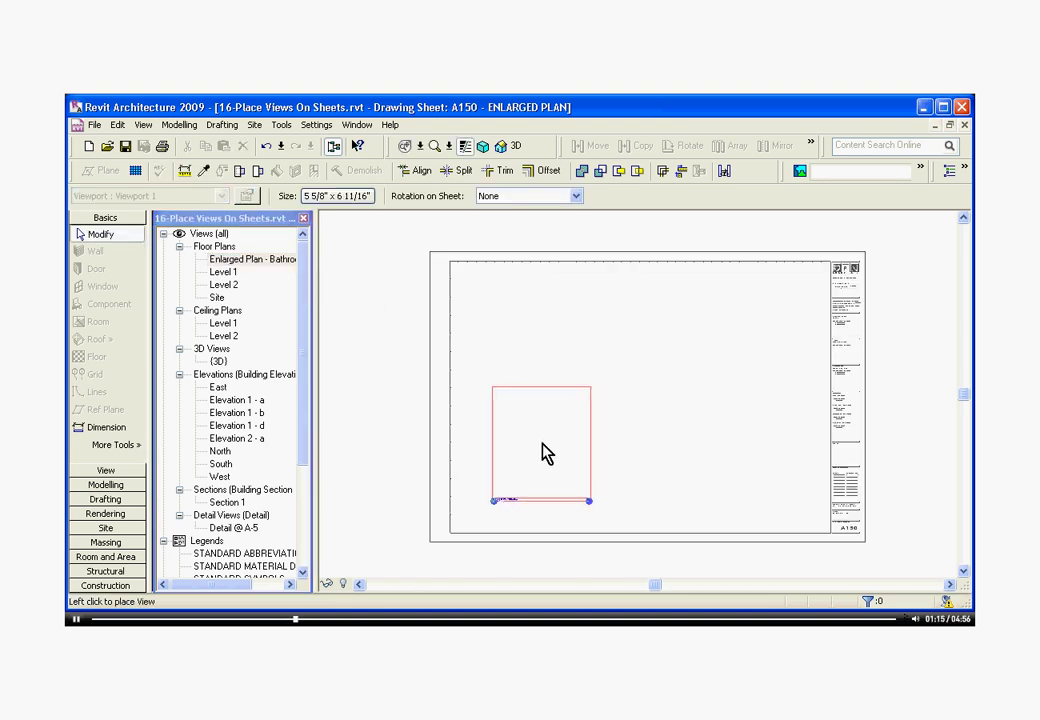
left_click(546, 453)
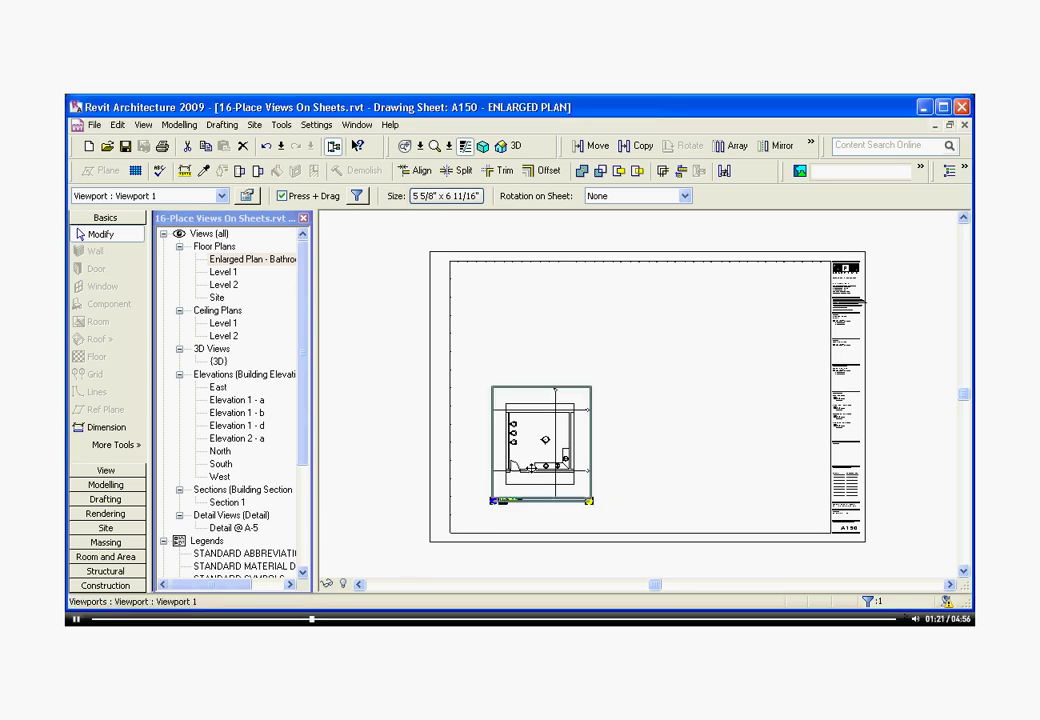
left_click_drag(521, 464, 514, 473)
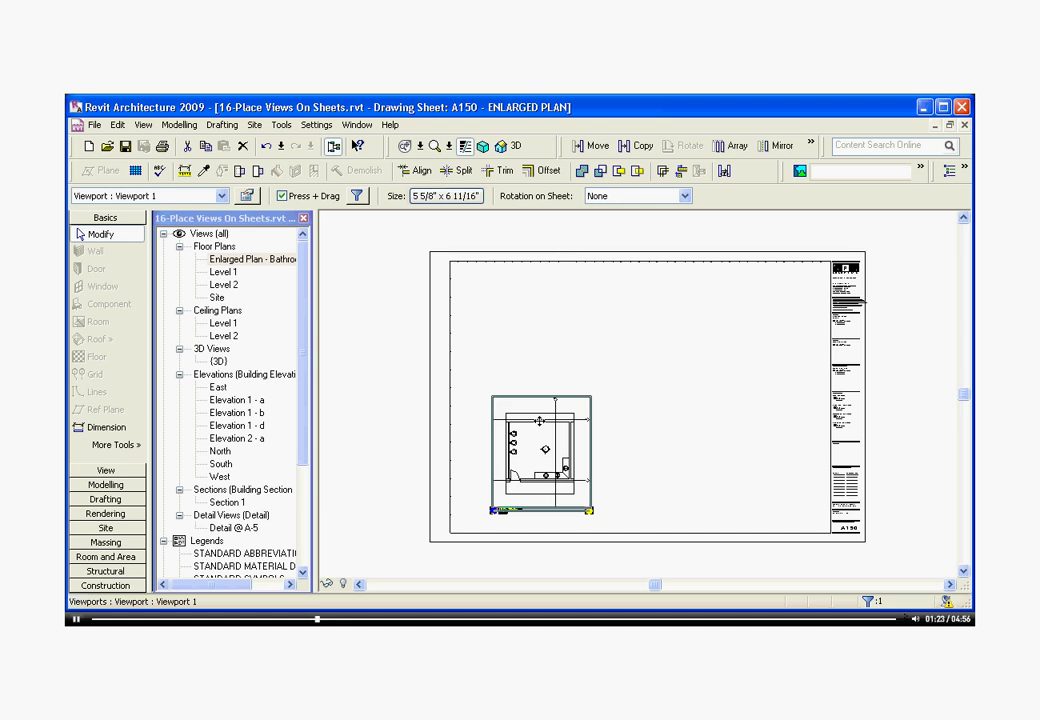
scroll(534, 405, "up", 2)
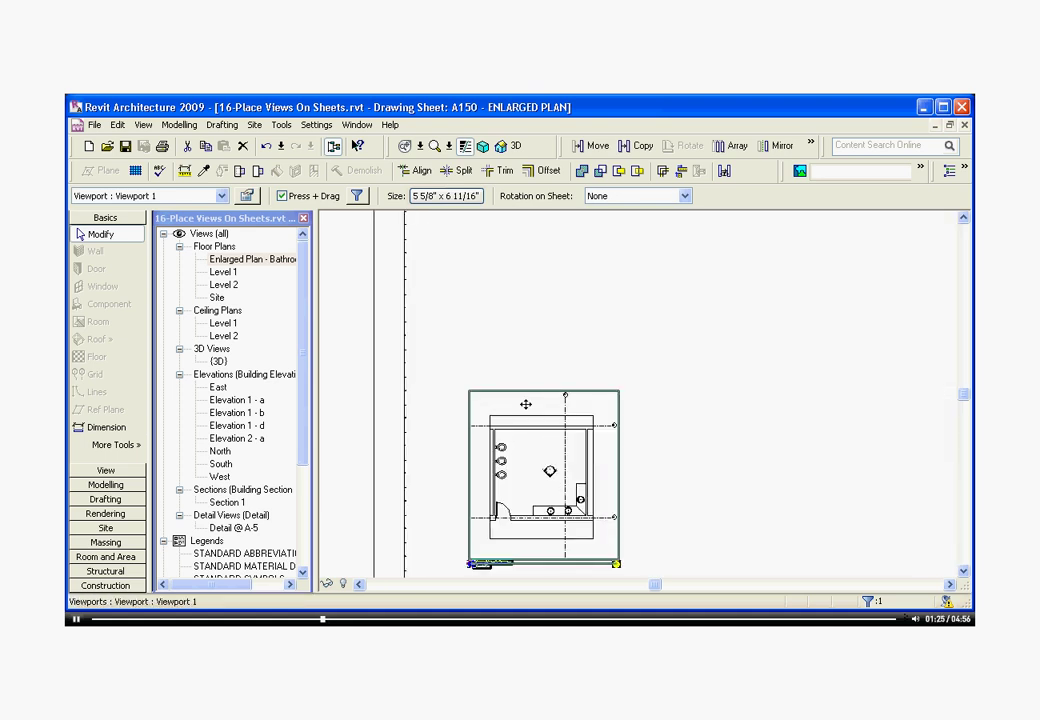
scroll(520, 396, "down", 2)
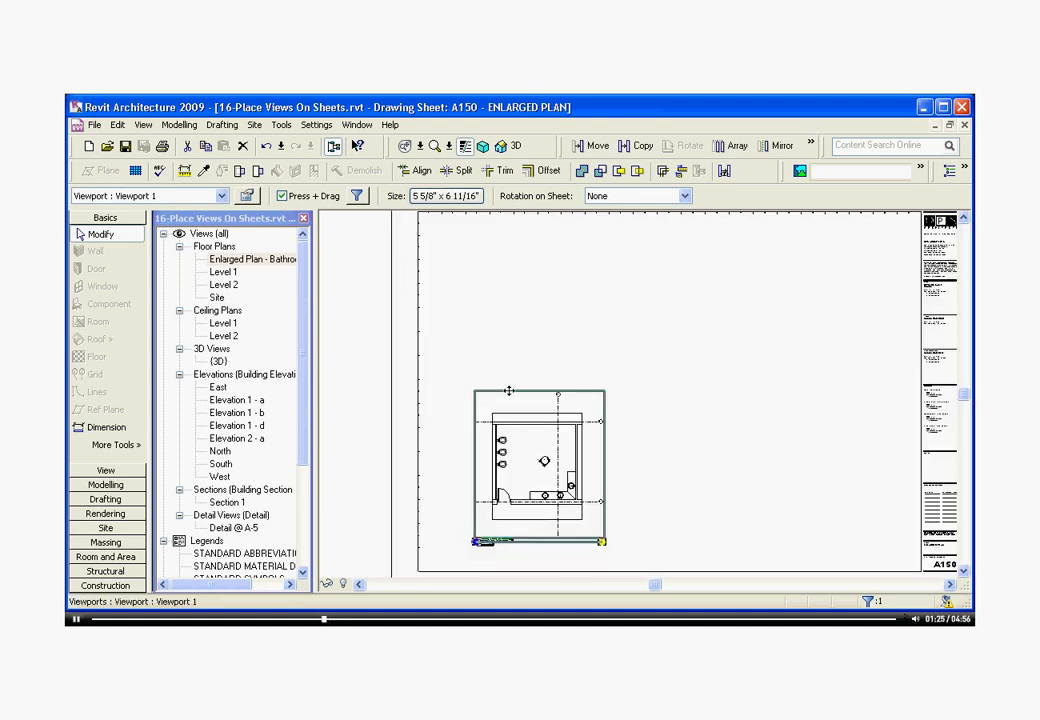
Widen the bathroom viewport's crop region to 8" while keeping the 6 11/16" height
left_click(447, 196)
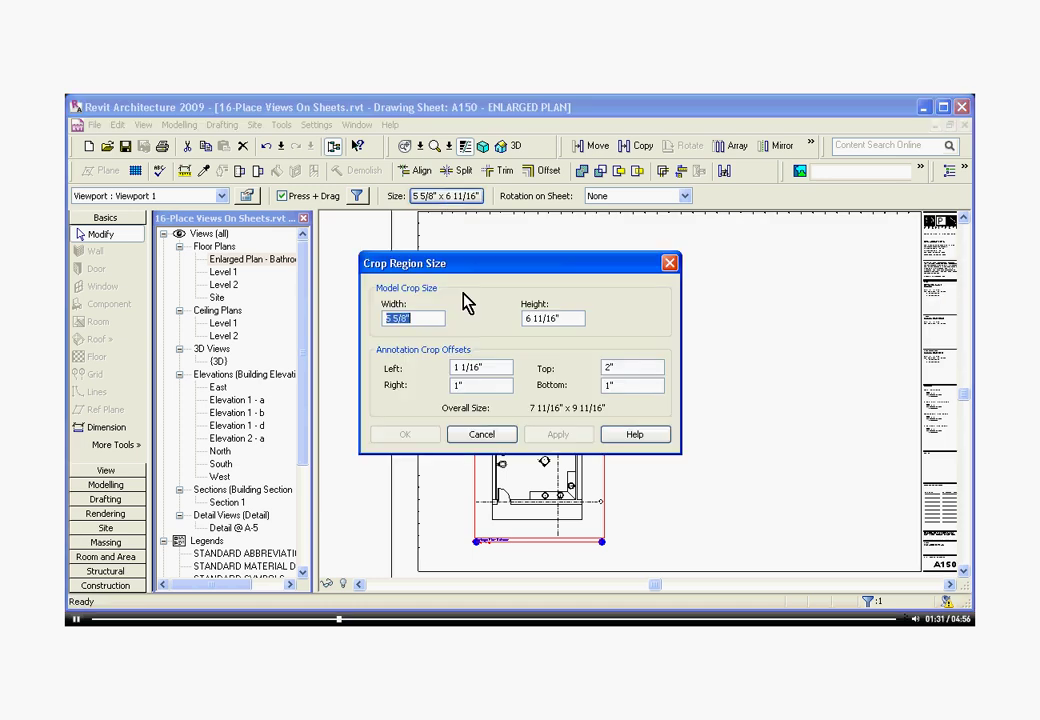
type("8")
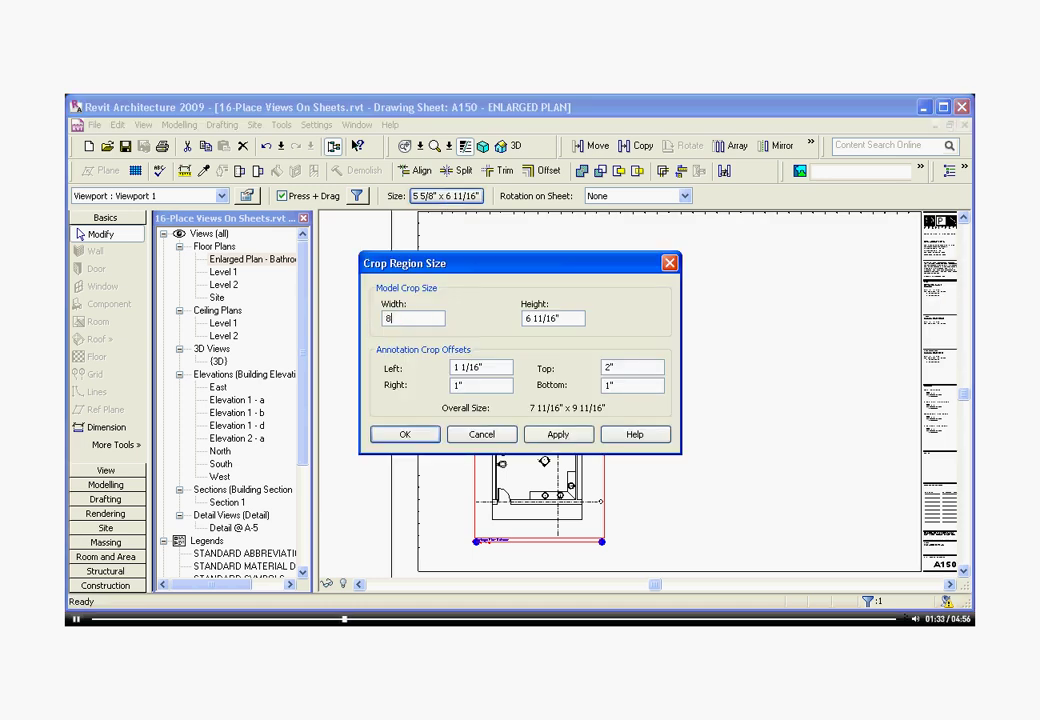
left_click(557, 436)
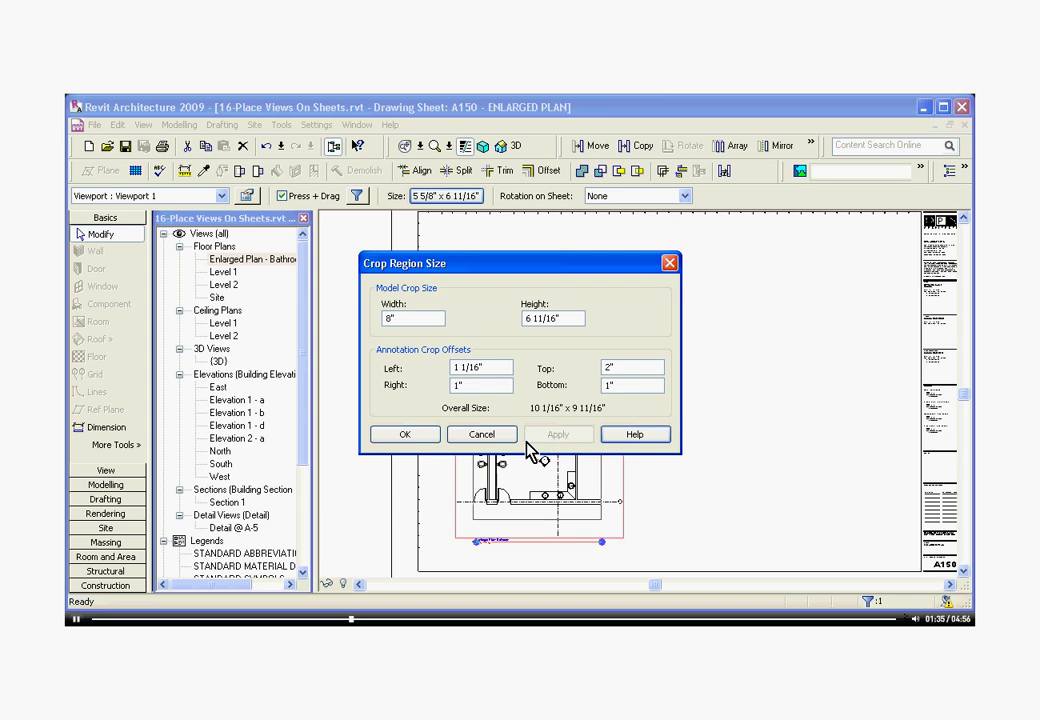
left_click(405, 435)
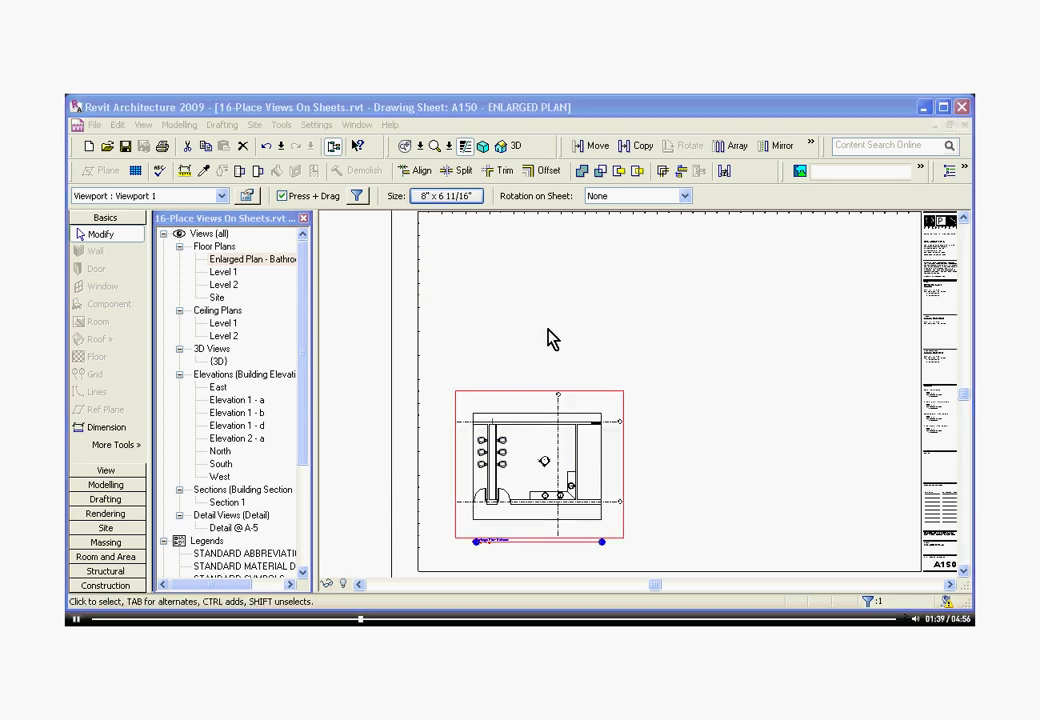
scroll(648, 455, "down", 2)
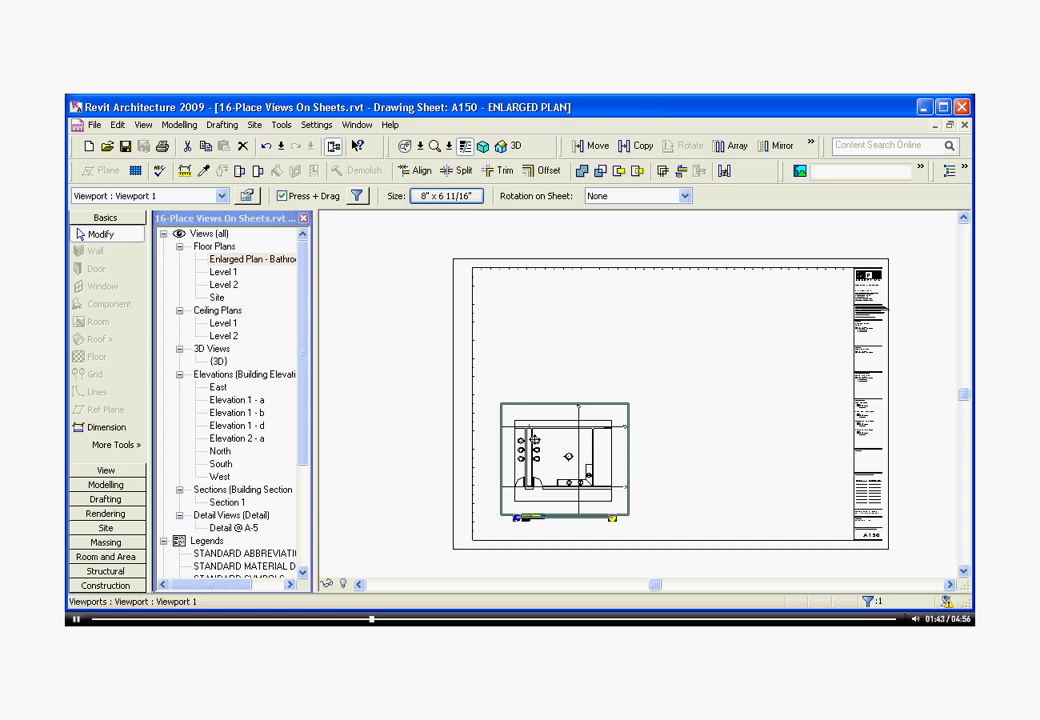
Open the Enlarged Plan - Bathroom floor plan view
left_click(261, 259)
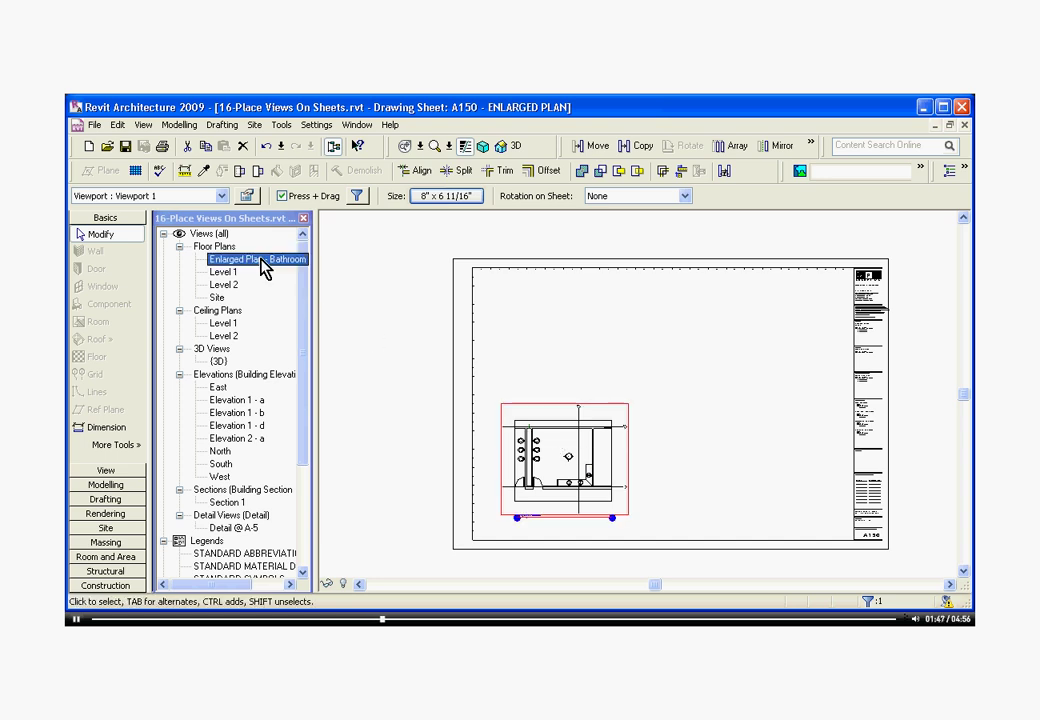
left_click(262, 262)
double_click(262, 259)
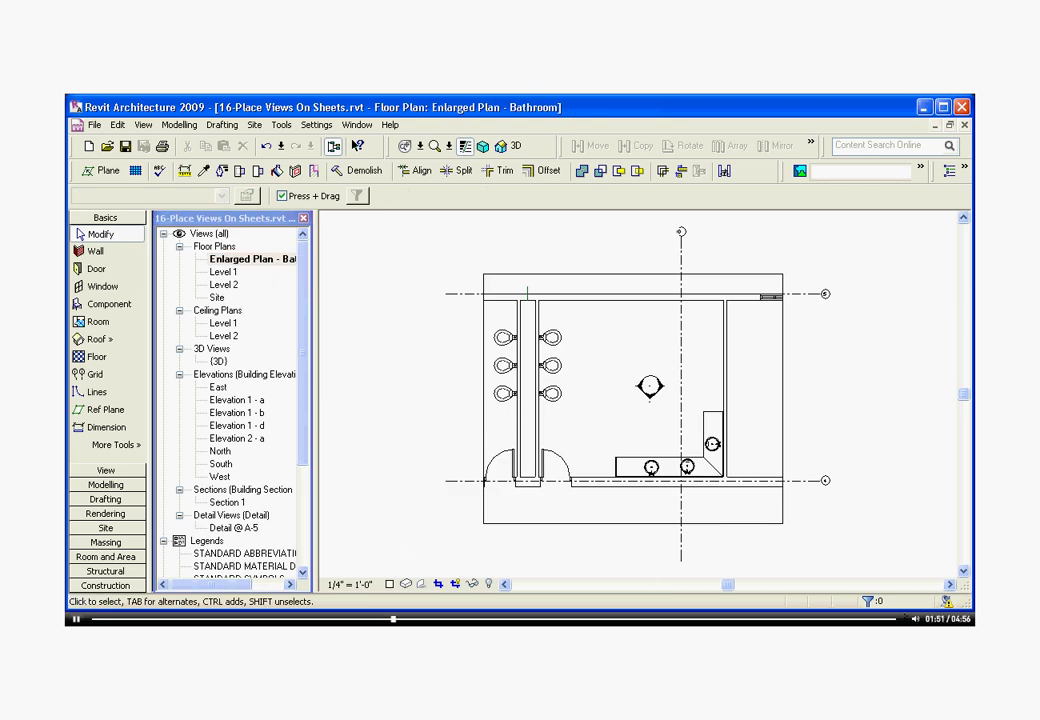
Restore the maximized window and tile the floor plan beside sheet A150
left_click(950, 126)
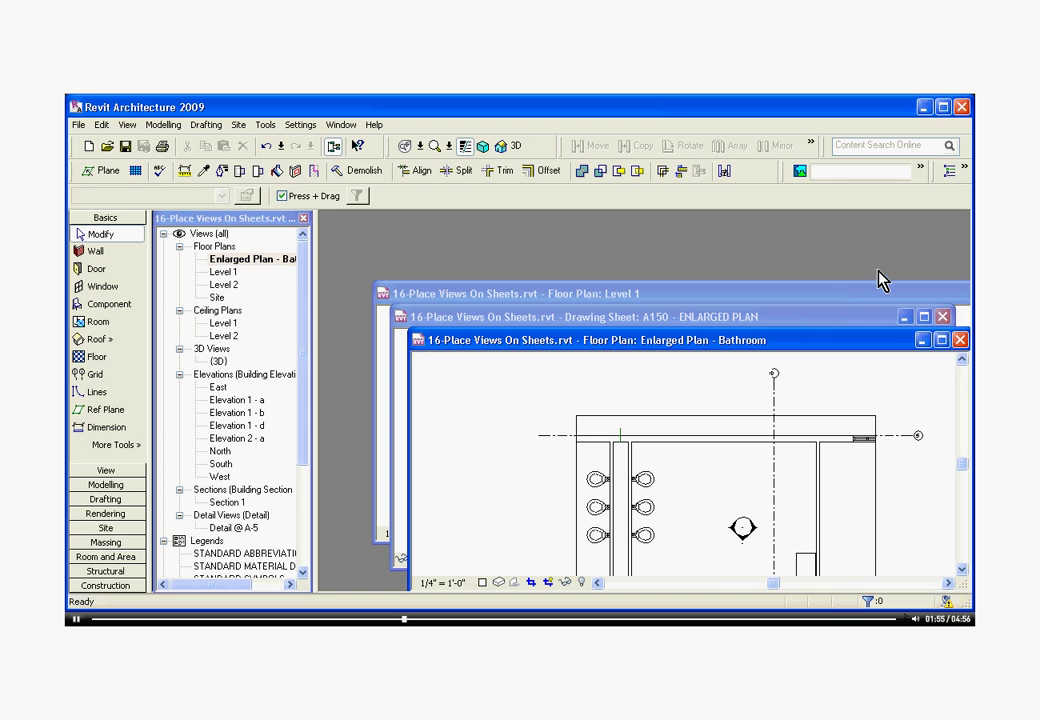
left_click(885, 296)
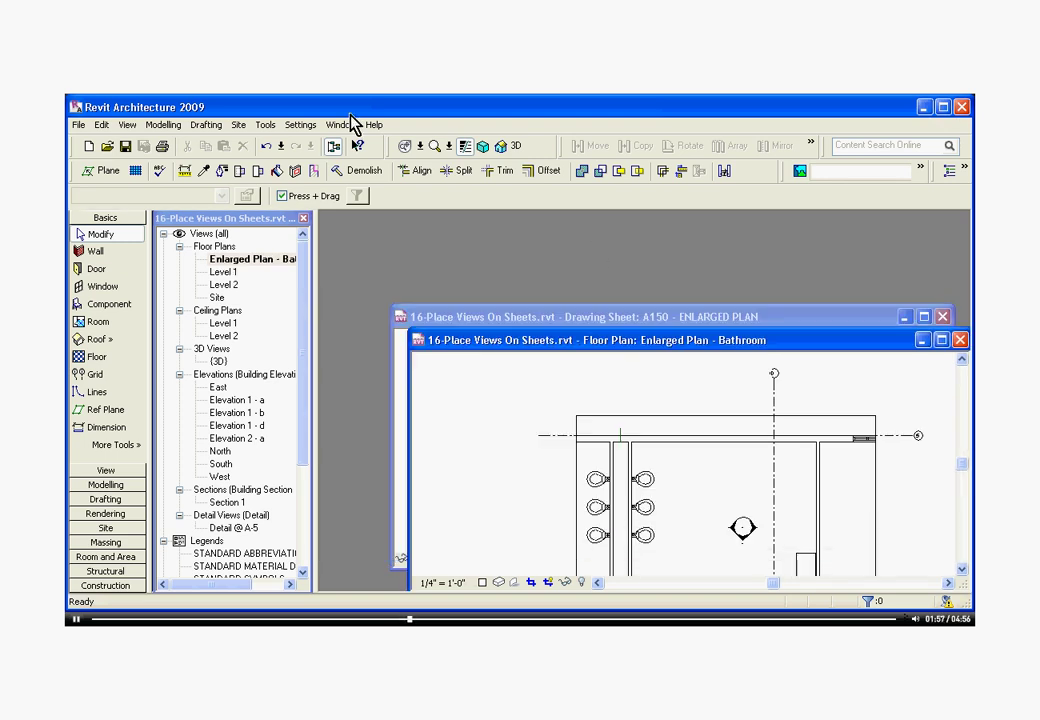
left_click(340, 124)
left_click(348, 169)
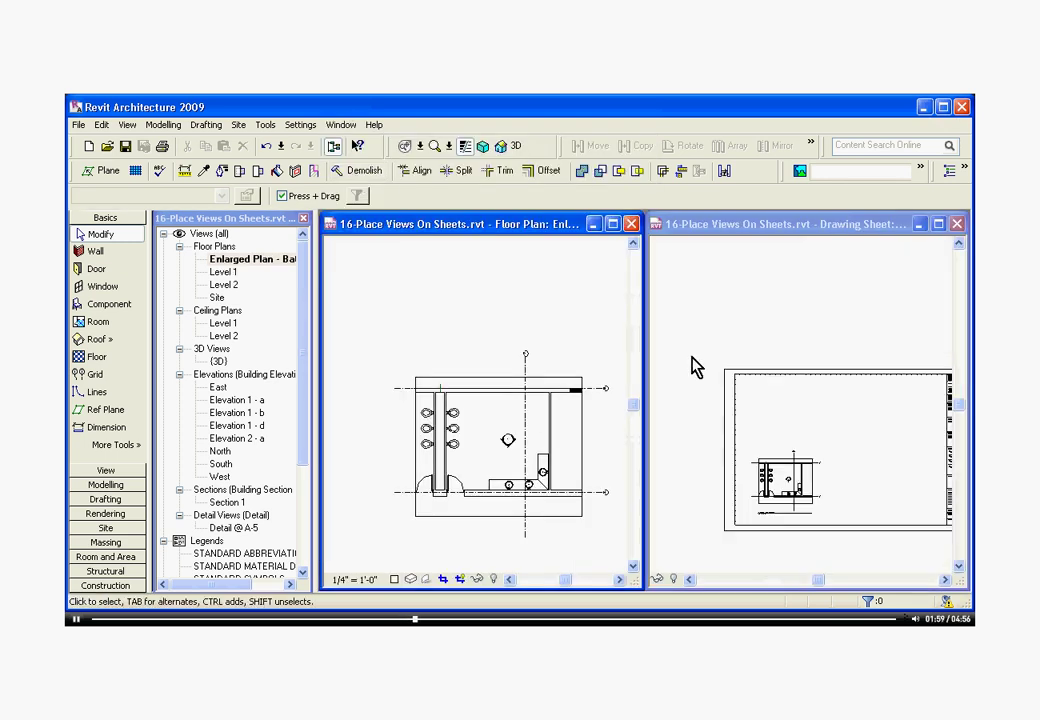
Pull the crop region's top, right and left edges out to about 7 15/16" x 7 11/16"
left_click(548, 383)
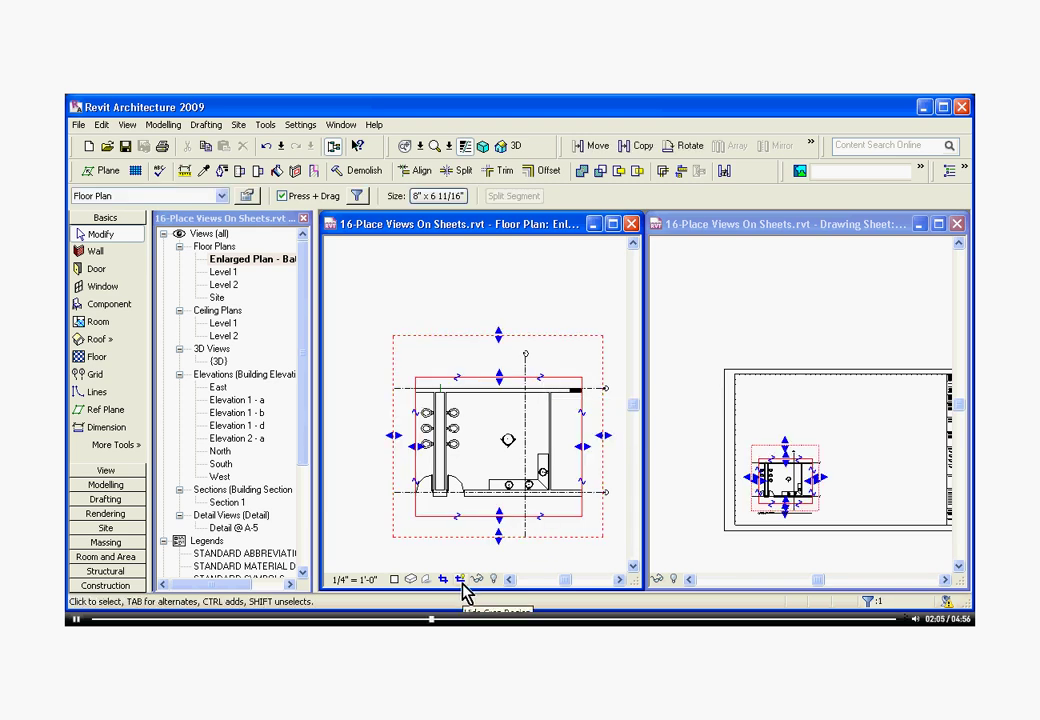
left_click_drag(499, 378, 496, 348)
mouse_move(582, 436)
left_mouse_down()
mouse_move(597, 436)
mouse_move(577, 437)
left_mouse_up()
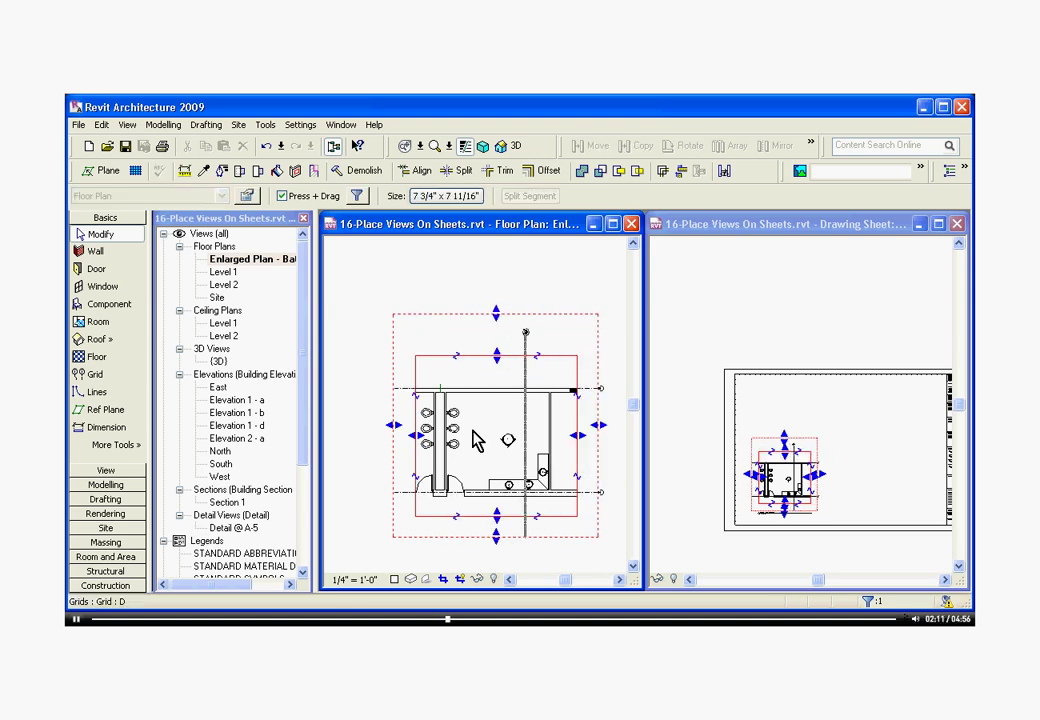
left_click_drag(411, 434, 409, 436)
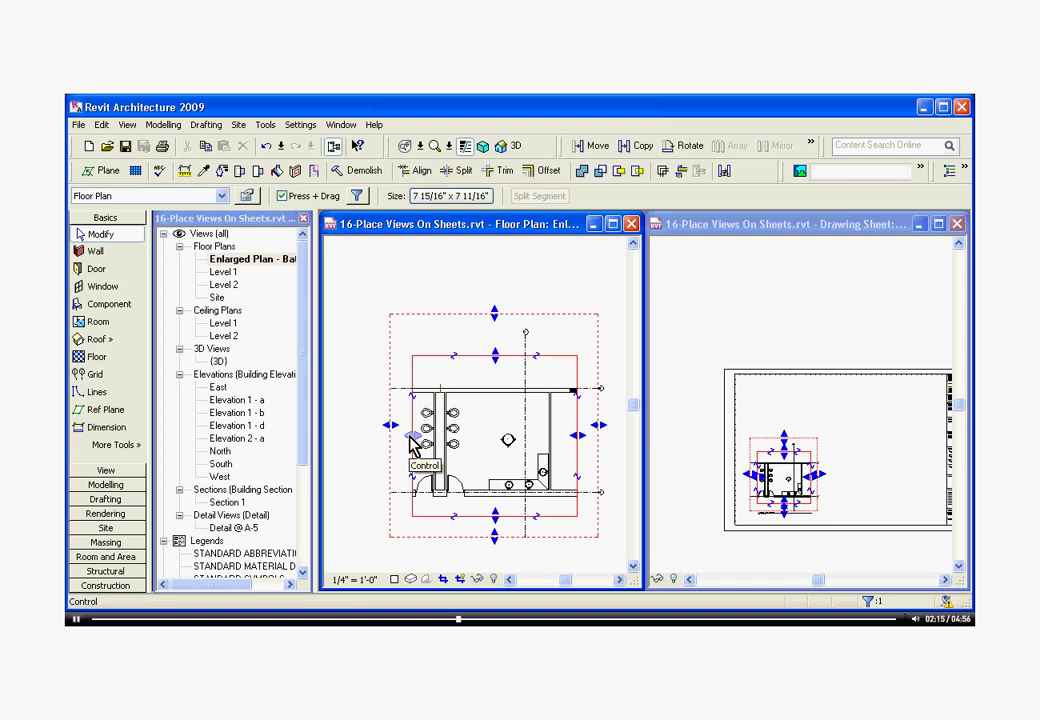
left_click(436, 543)
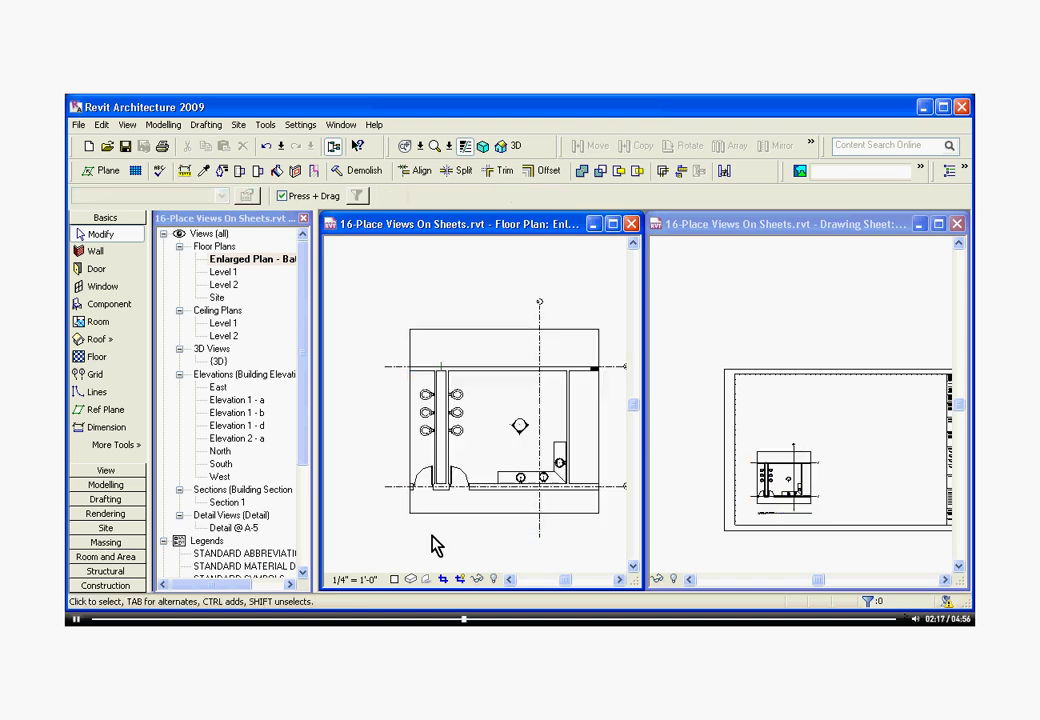
Try 1" = 10'-0", reset the bathroom plan to 1/4" = 1'-0", and close its window
left_click(360, 580)
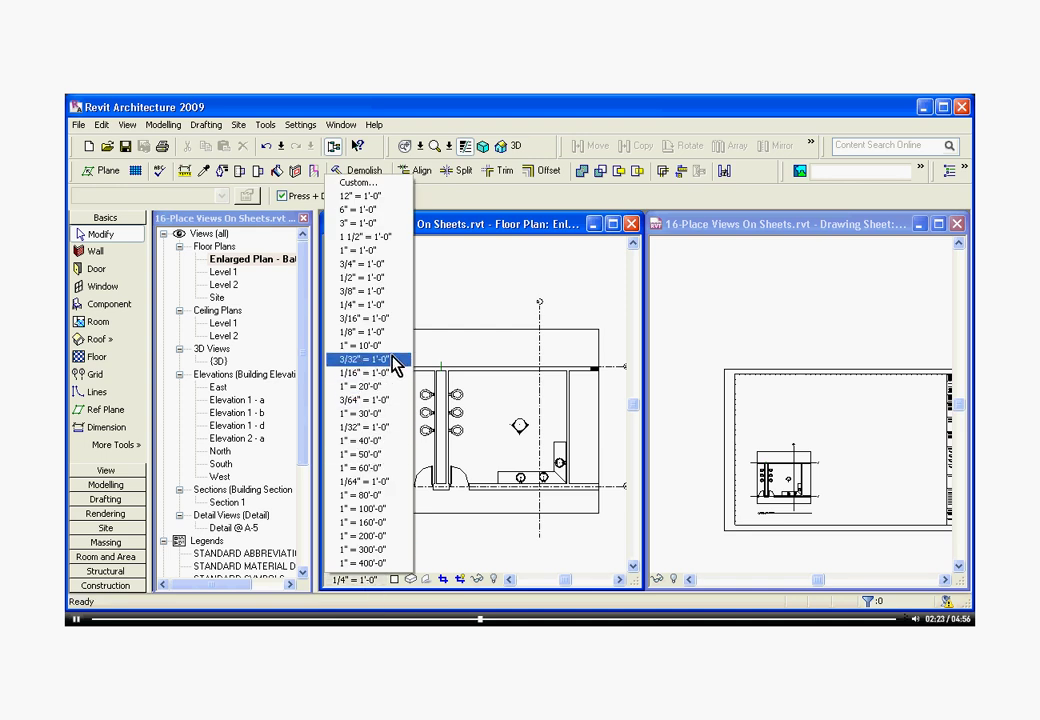
left_click(392, 346)
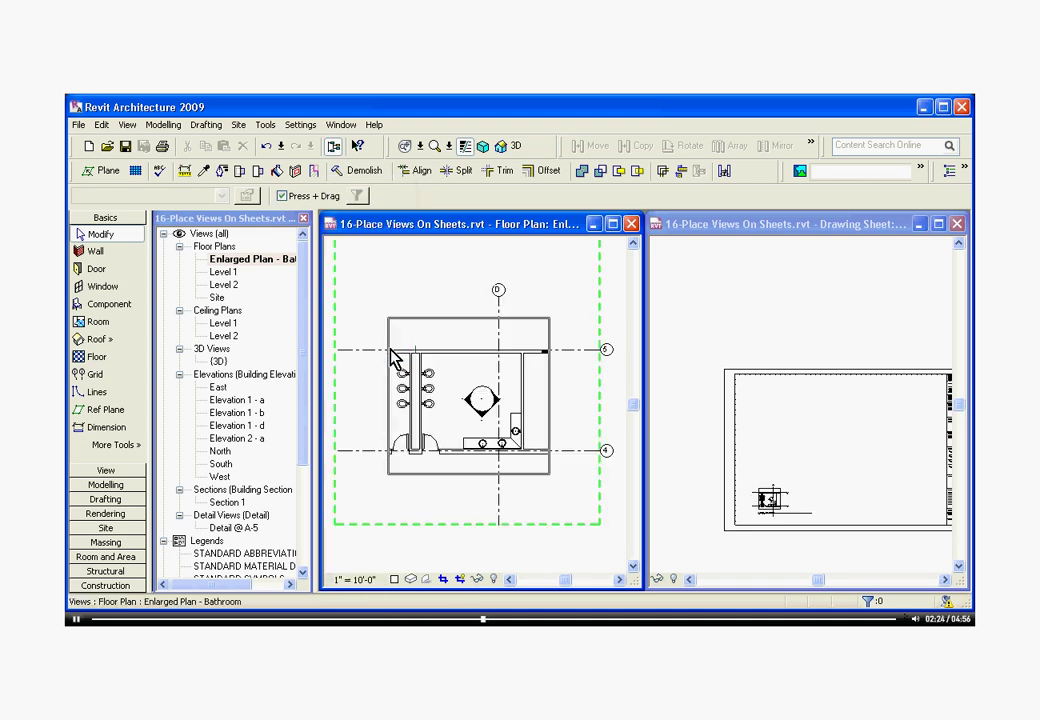
left_click(353, 581)
key("Escape")
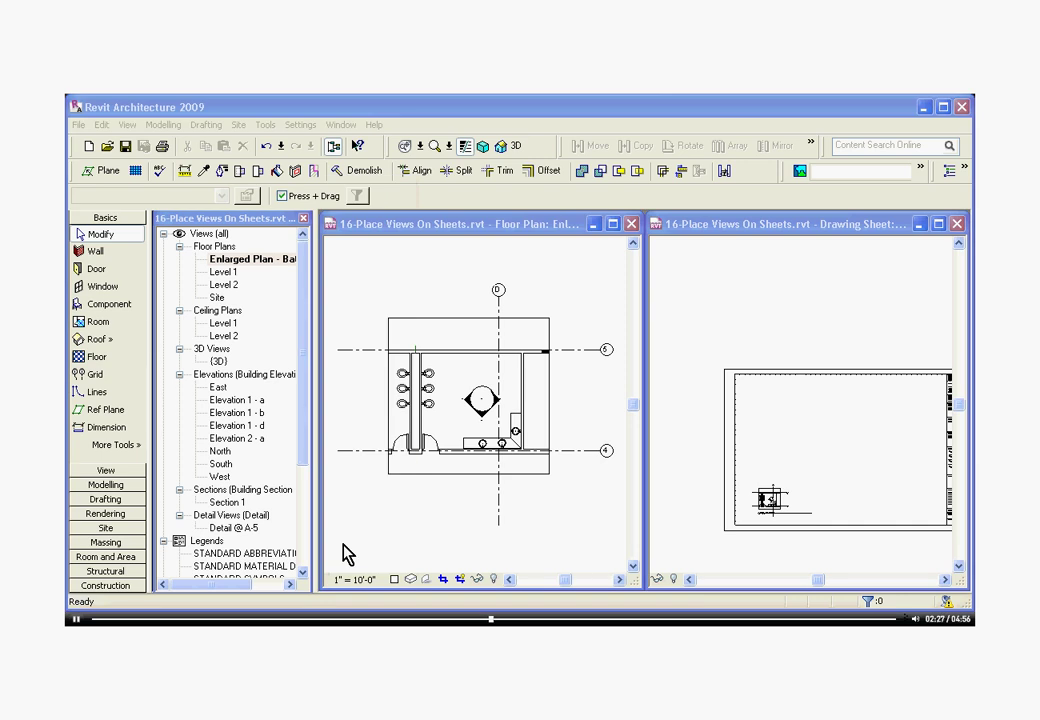
left_click(368, 582)
left_click(372, 304)
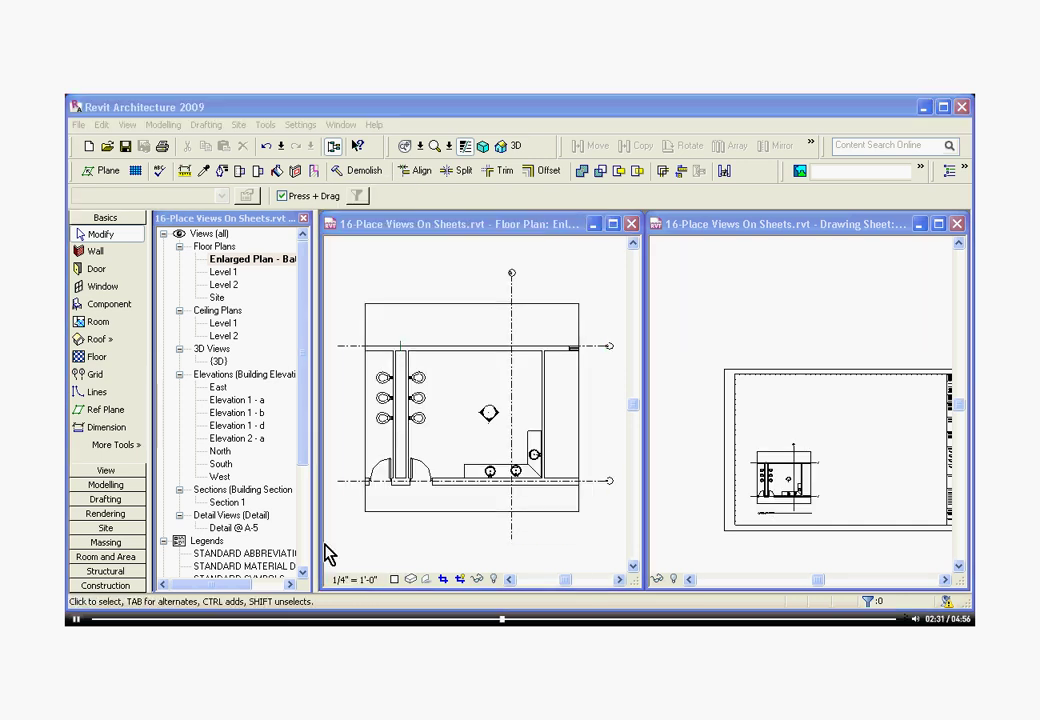
left_click(631, 223)
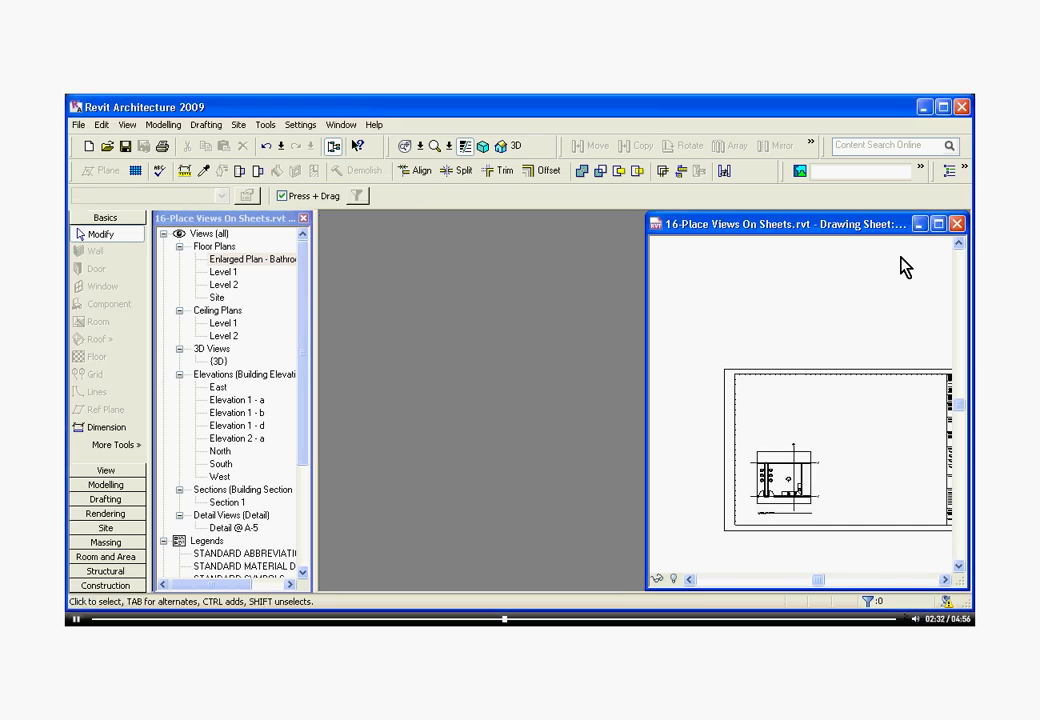
Maximize the A150 sheet window and zoom in on the bathroom plan viewport
left_click(938, 223)
scroll(390, 450, "up", 2)
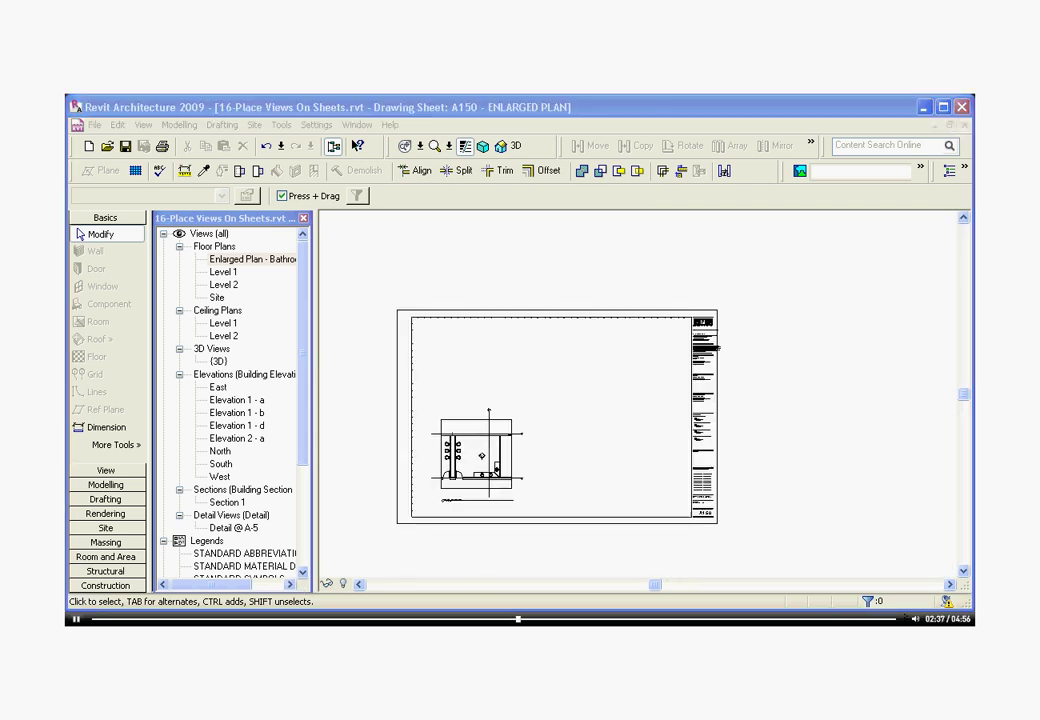
scroll(480, 497, "up", 2)
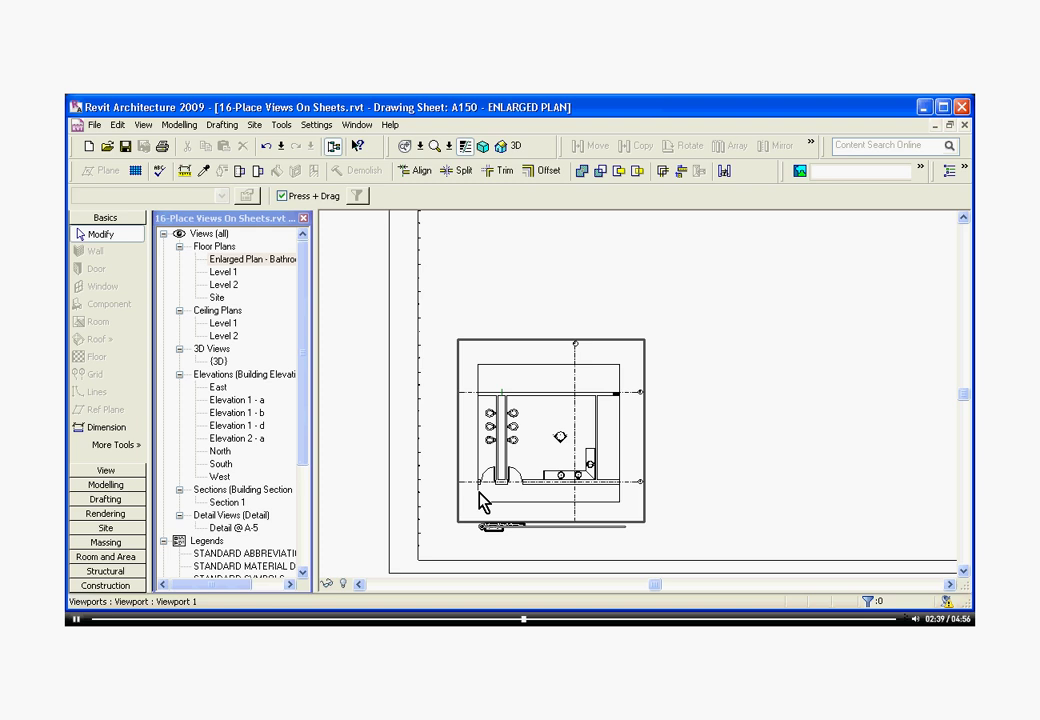
scroll(522, 452, "down", 1)
scroll(515, 457, "up", 1)
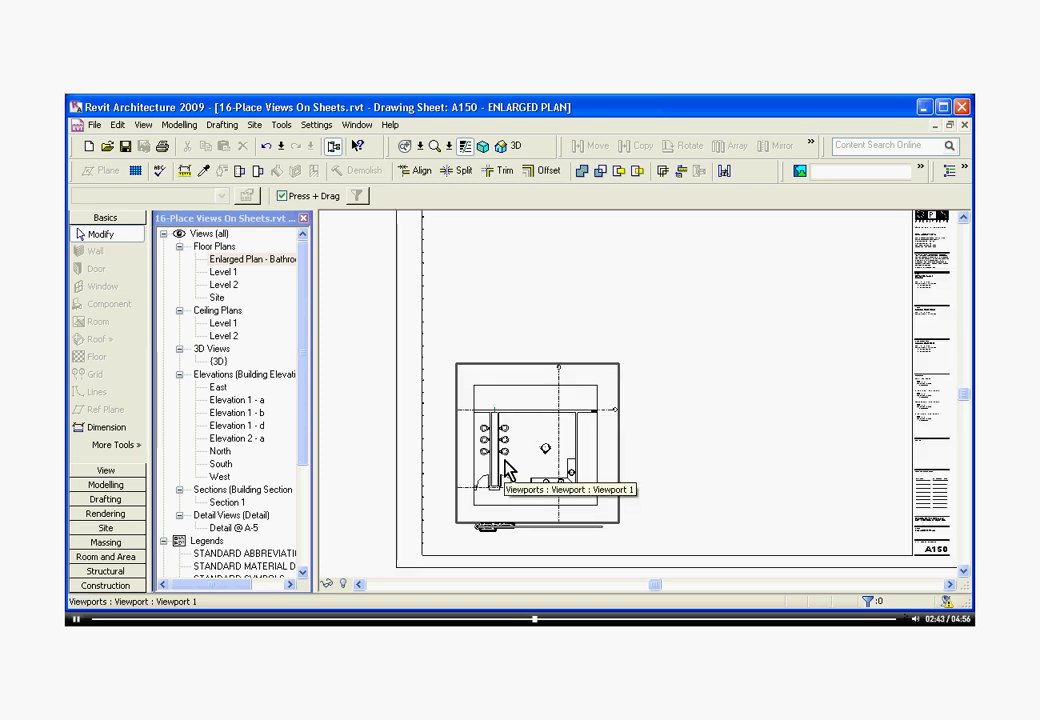
scroll(505, 470, "down", 1)
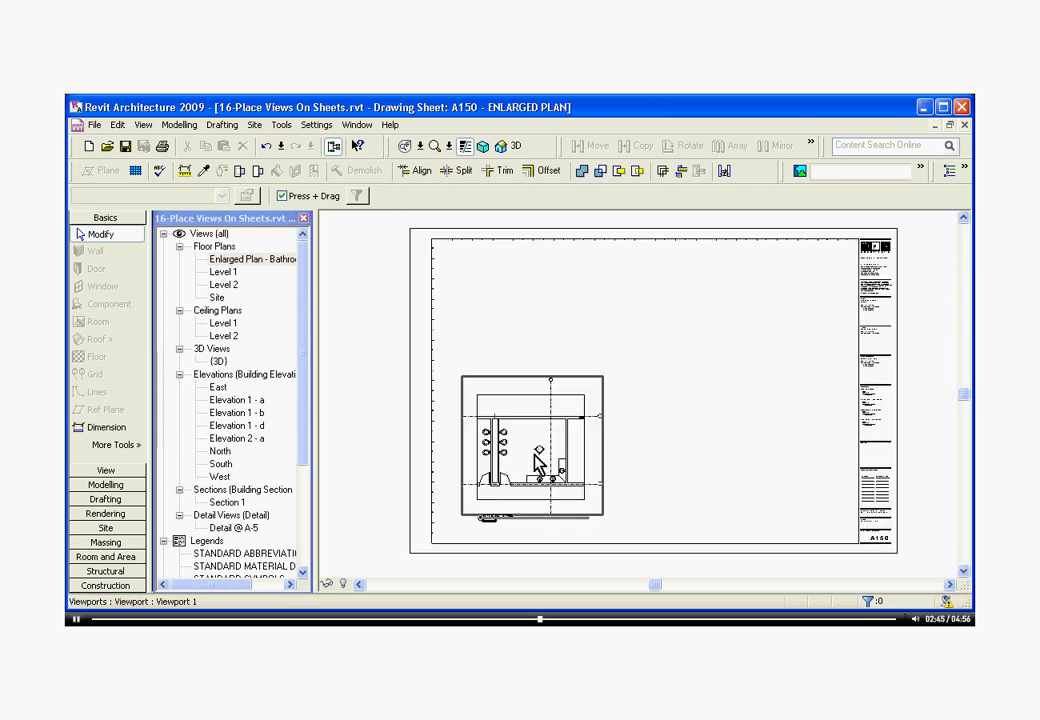
scroll(520, 462, "up", 1)
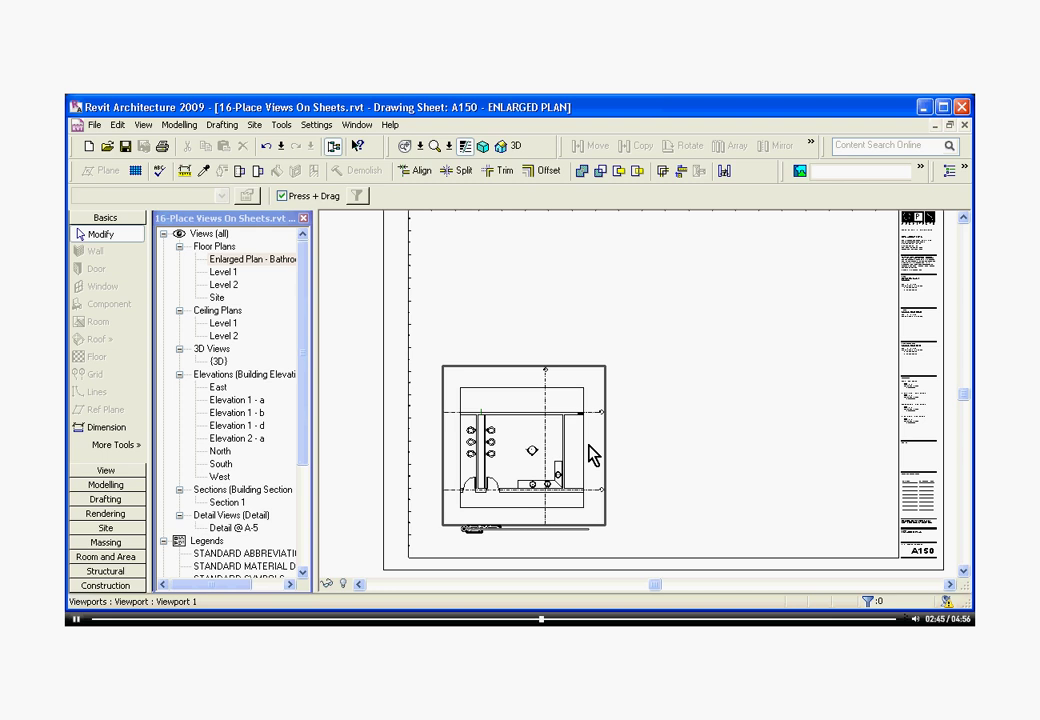
right_click(490, 467)
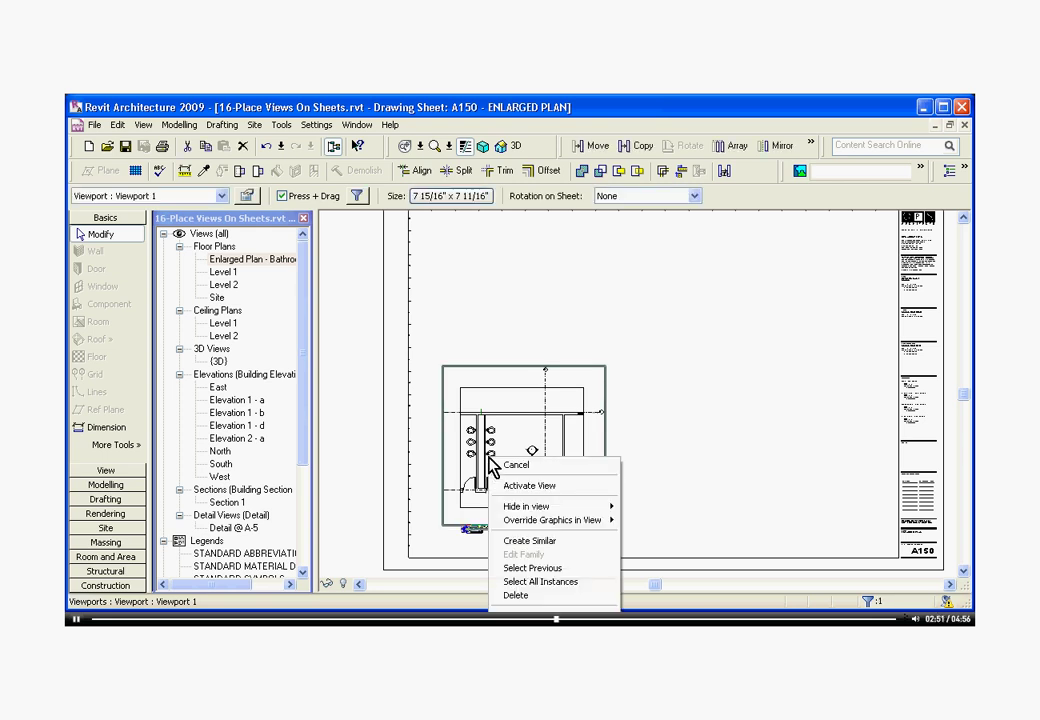
left_click(517, 486)
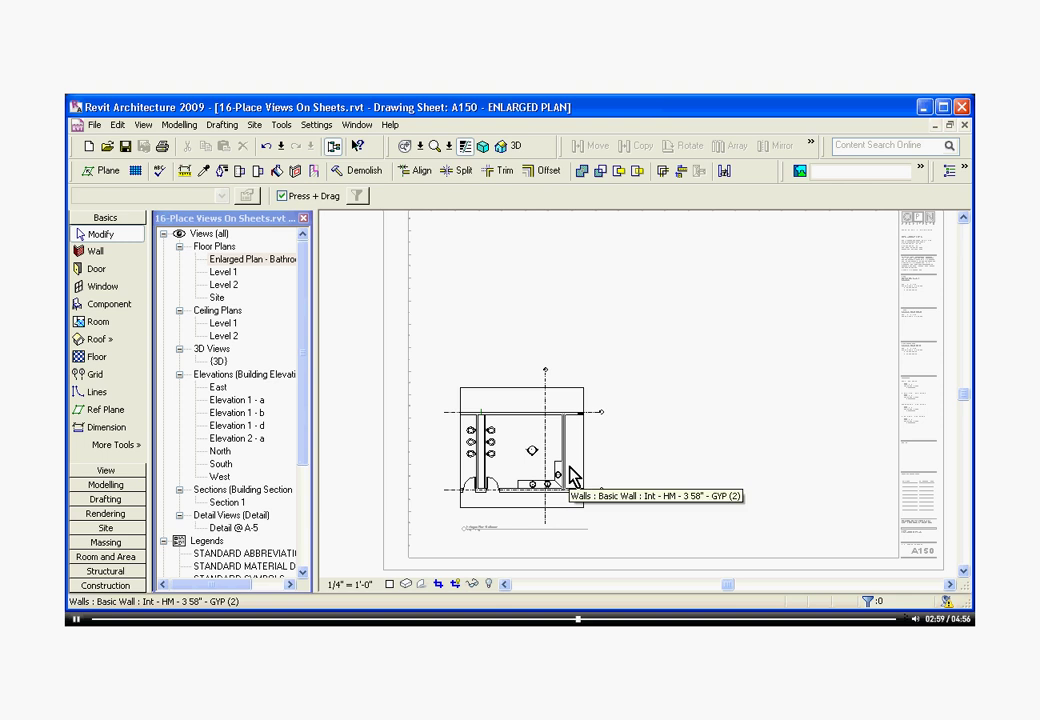
right_click(505, 463)
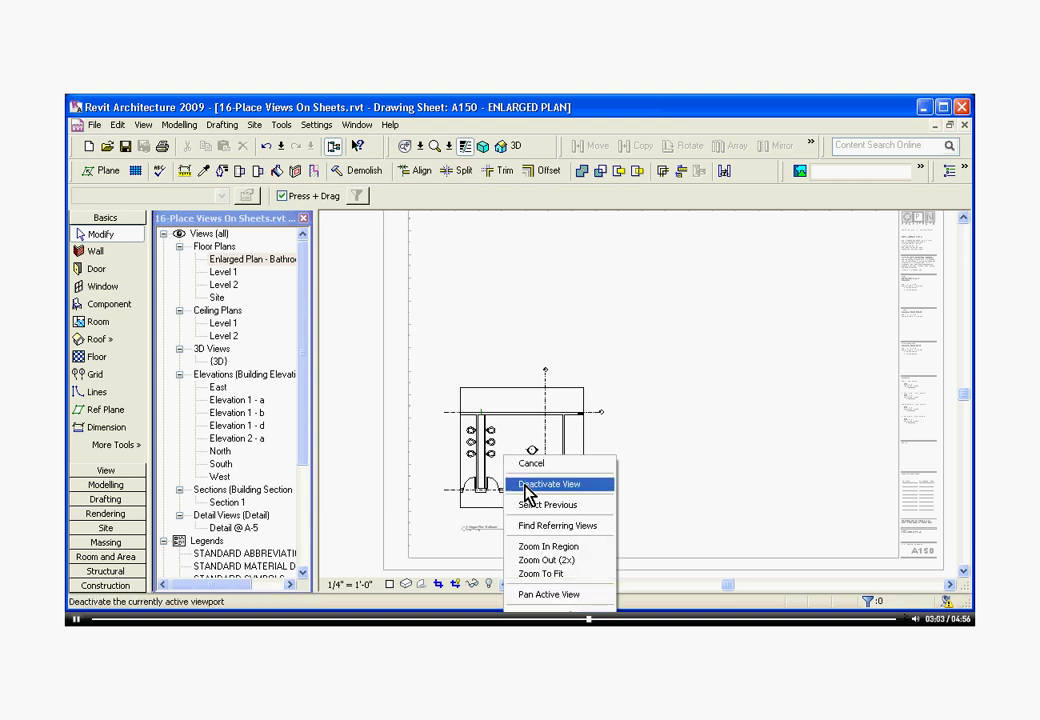
left_click(525, 486)
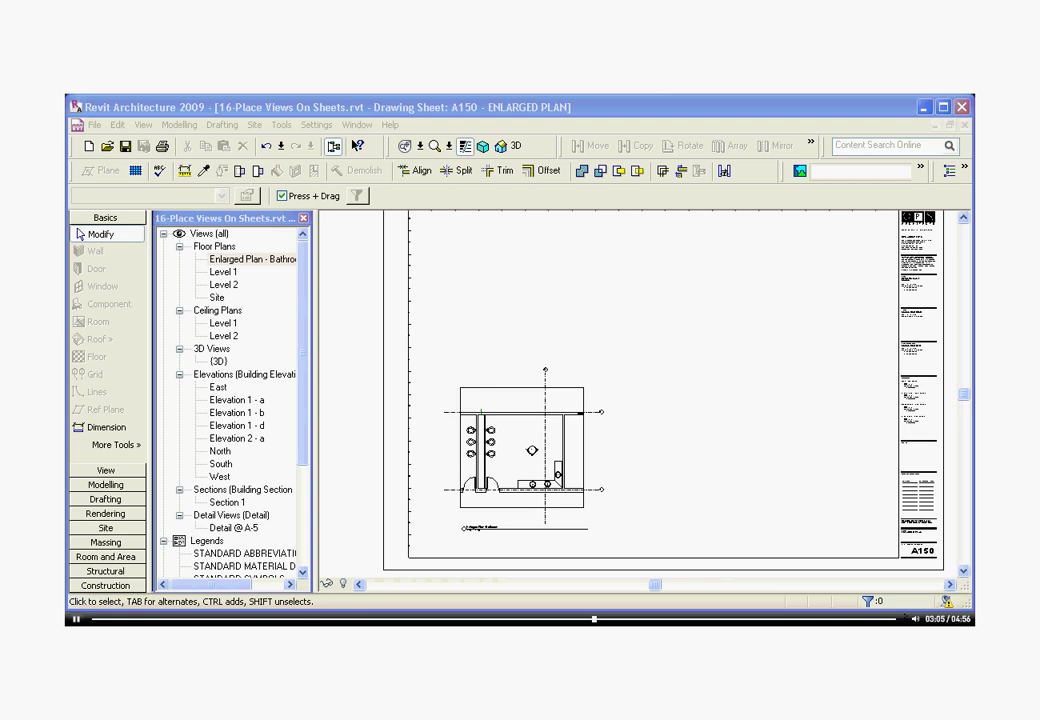
Change the viewport title from Bathroom to 'Enlarged Plan - WOMEN'
scroll(485, 548, "up", 1)
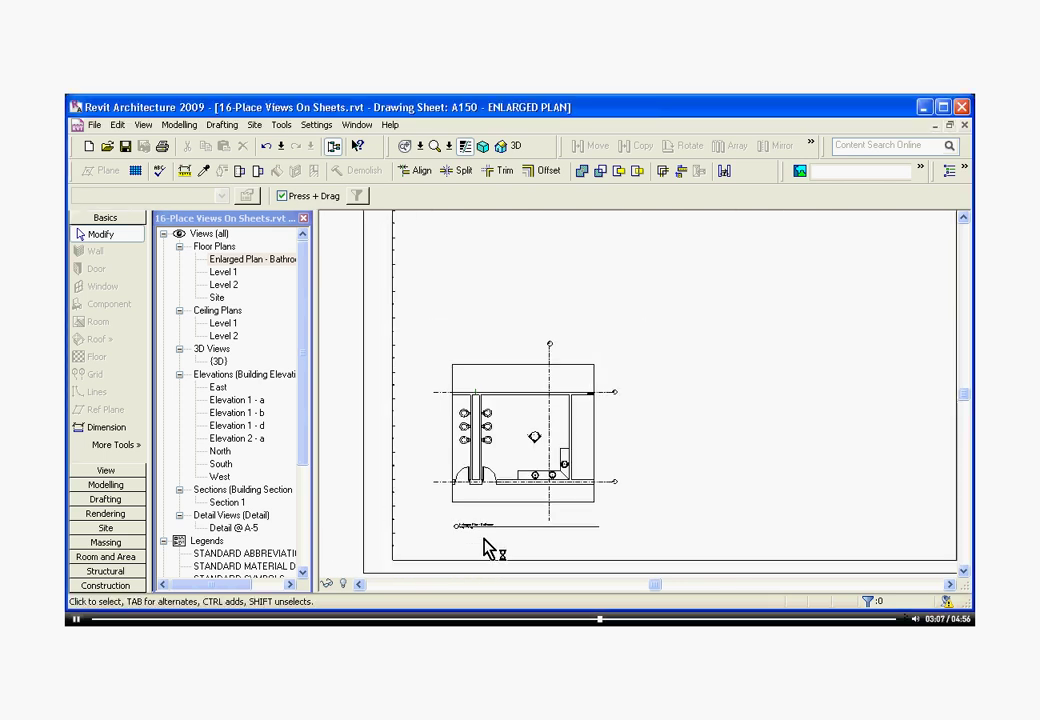
scroll(487, 549, "up", 3)
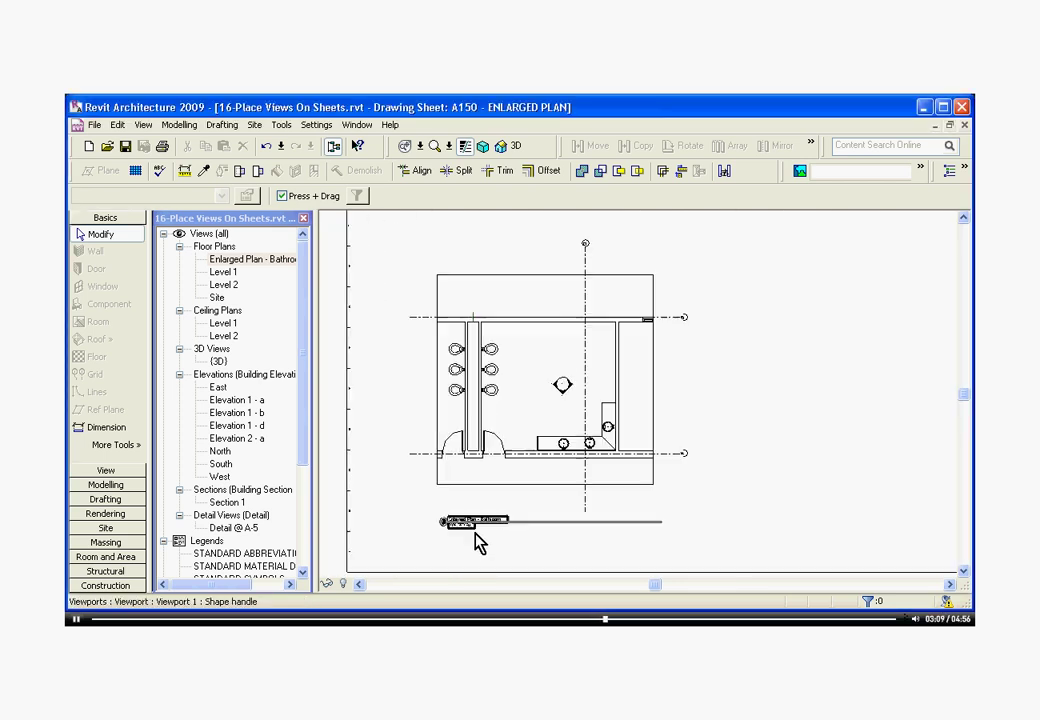
scroll(450, 540, "up", 1)
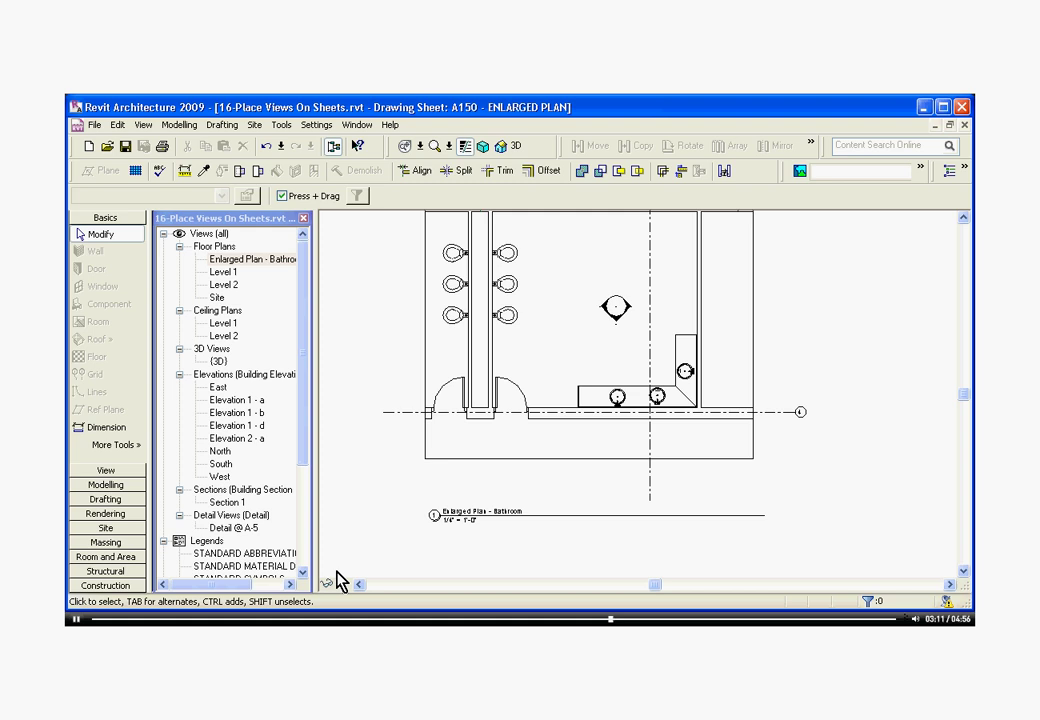
scroll(564, 537, "down", 1)
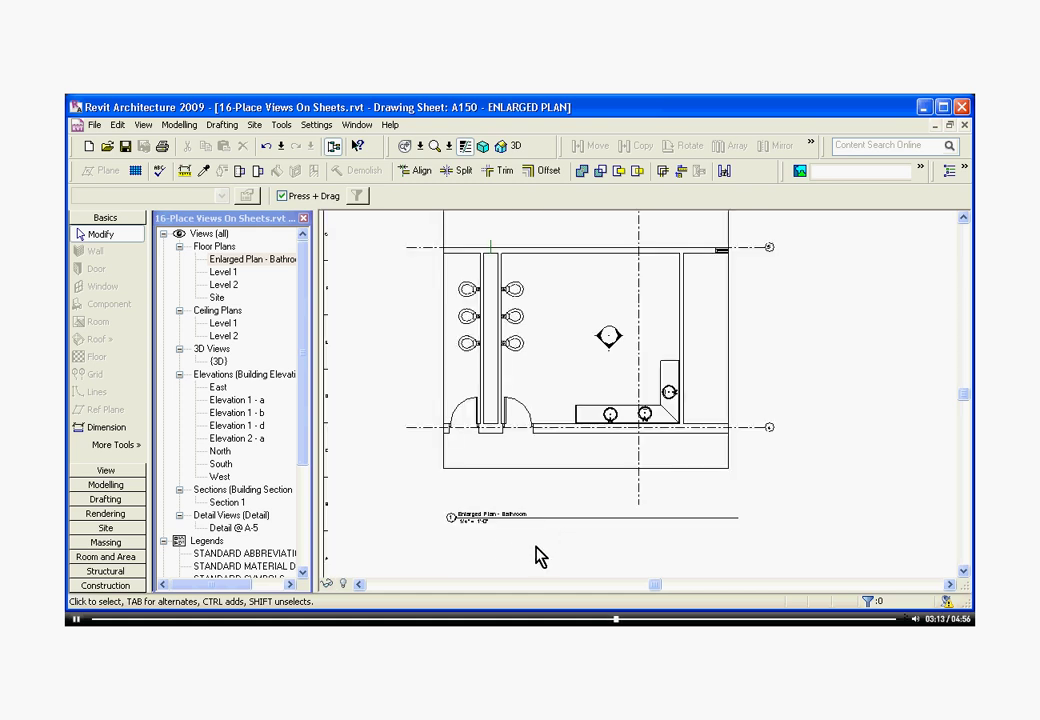
scroll(535, 557, "down", 1)
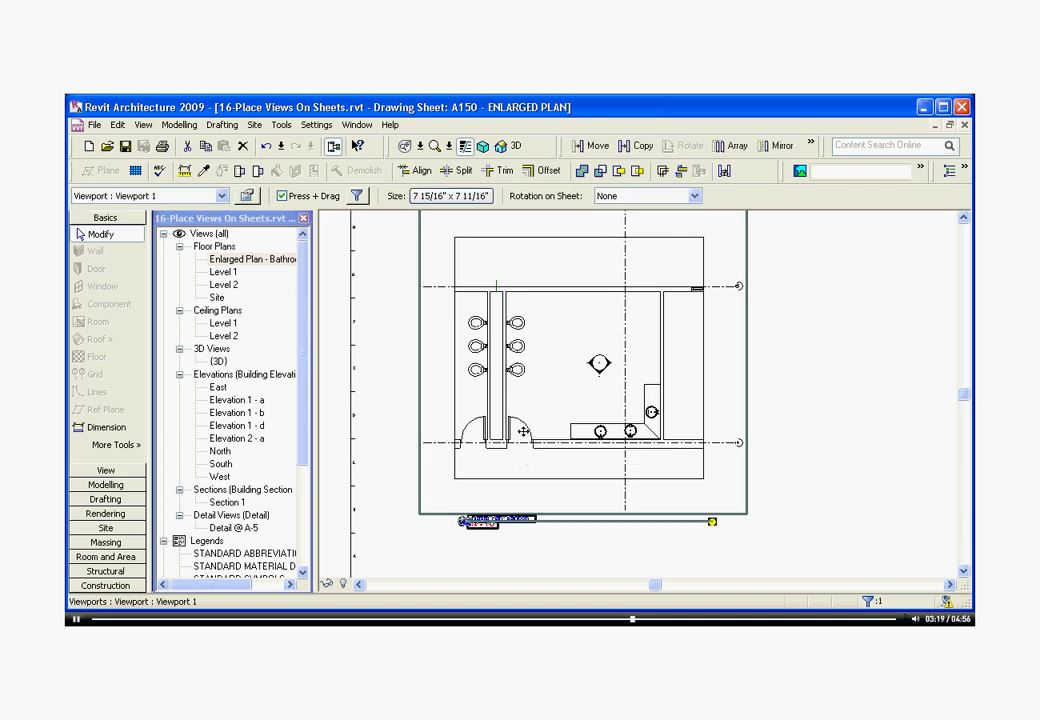
left_click(515, 522)
scroll(508, 527, "up", 3)
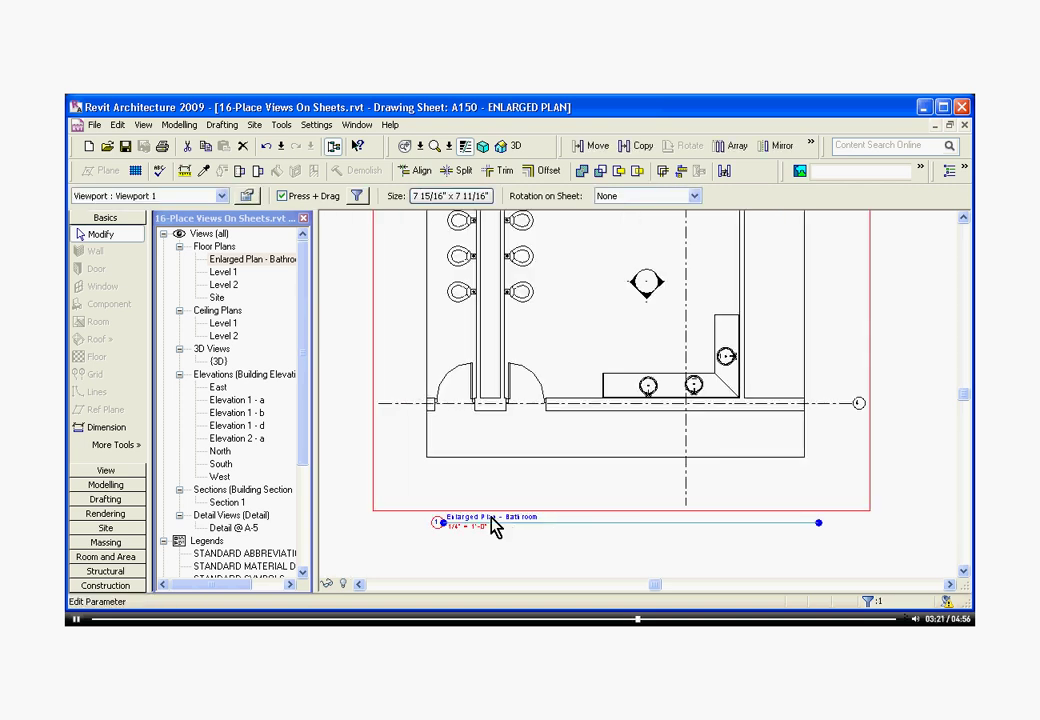
left_click(493, 518)
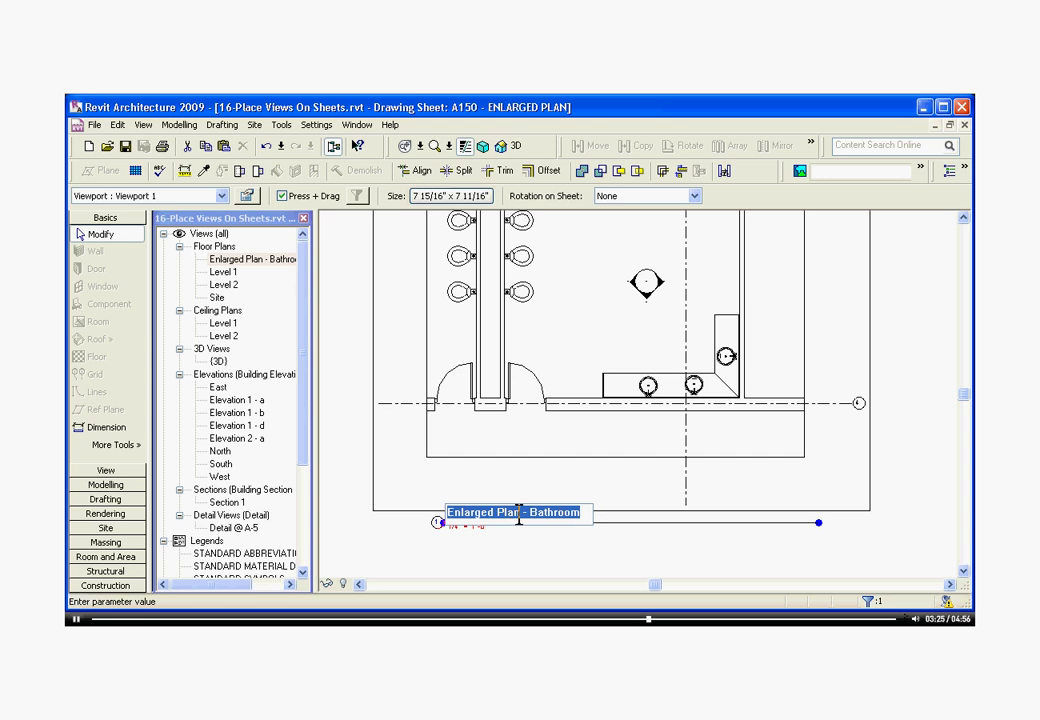
left_click(519, 513)
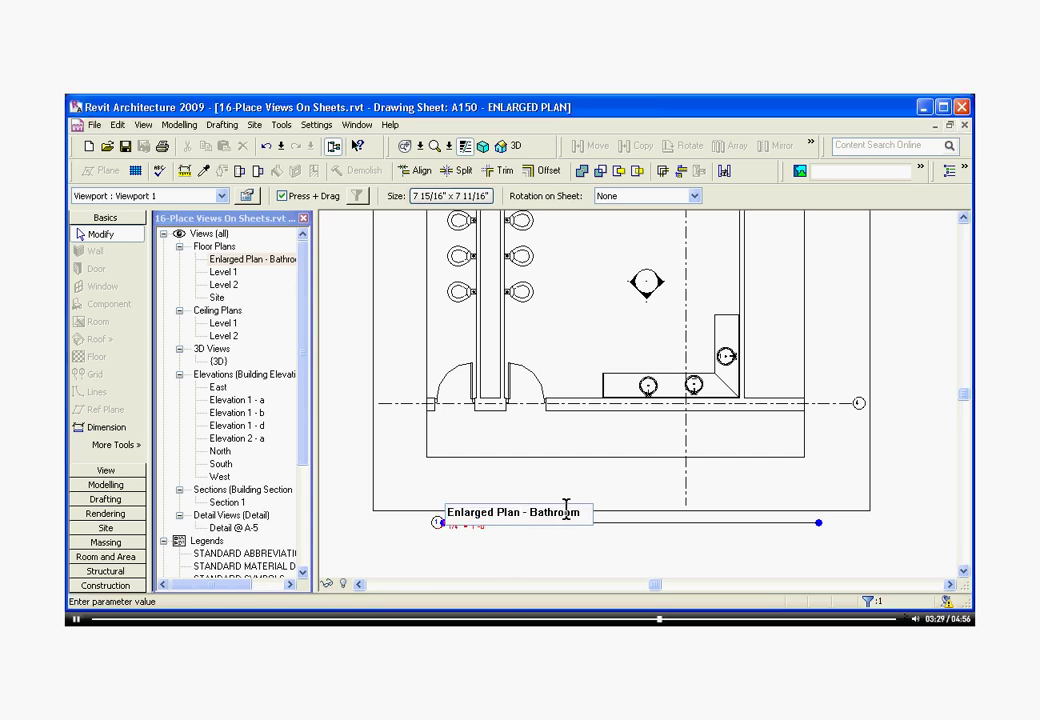
left_click_drag(580, 512, 532, 512)
type("w")
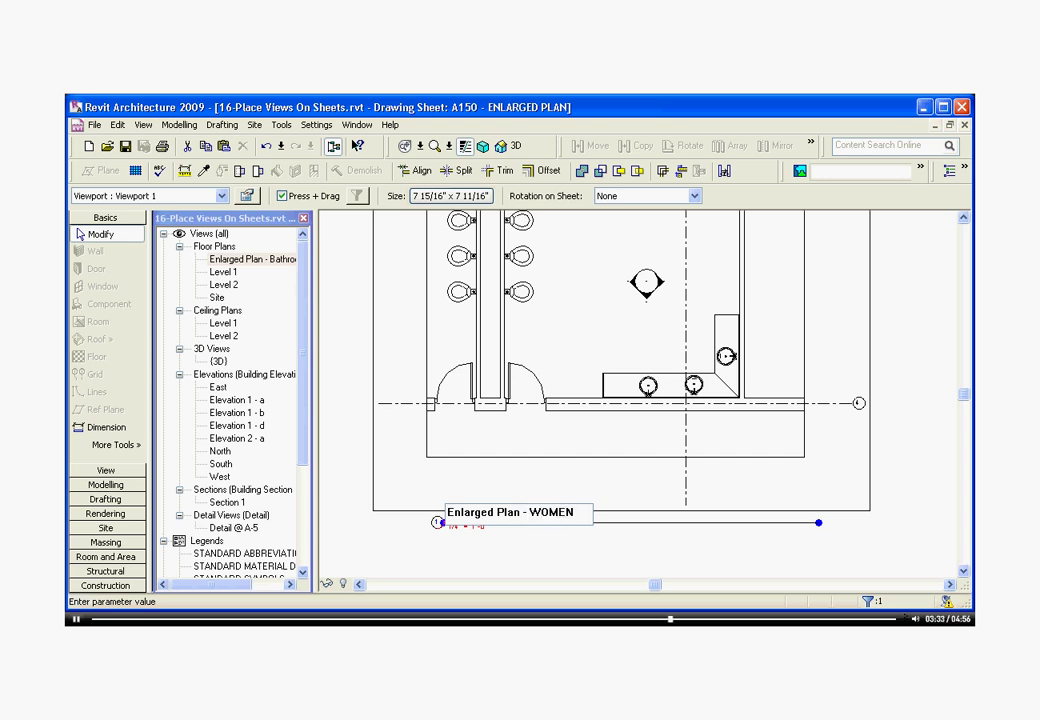
key("Return")
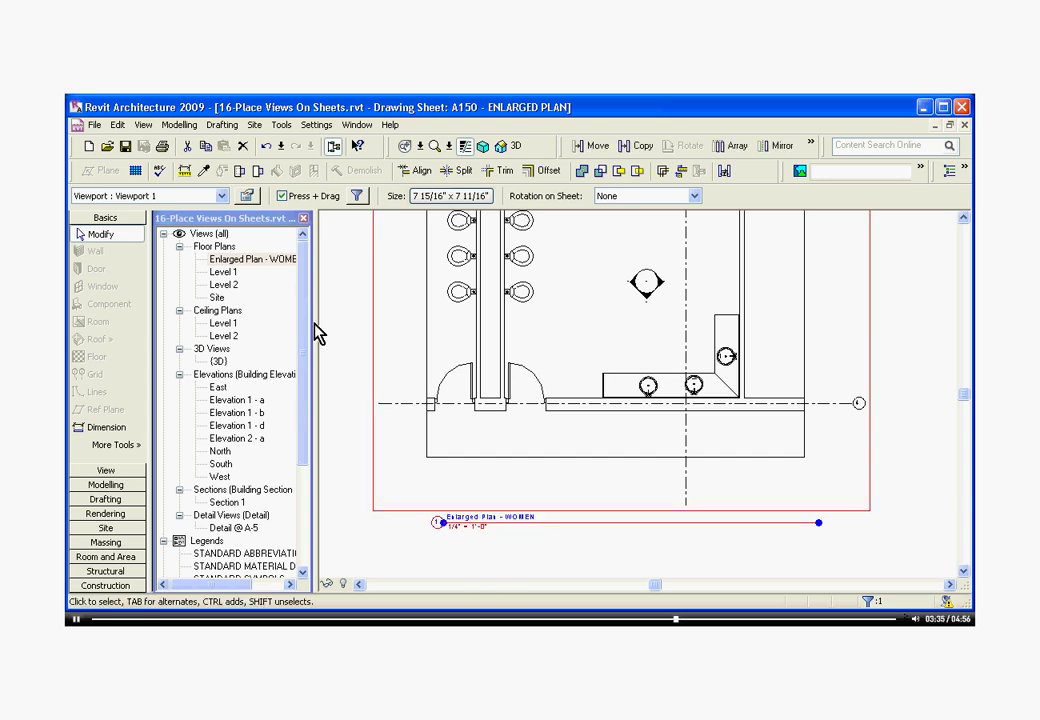
Widen the Project Browser to show full view names and shorten the viewport title line slightly
left_click_drag(315, 328, 338, 328)
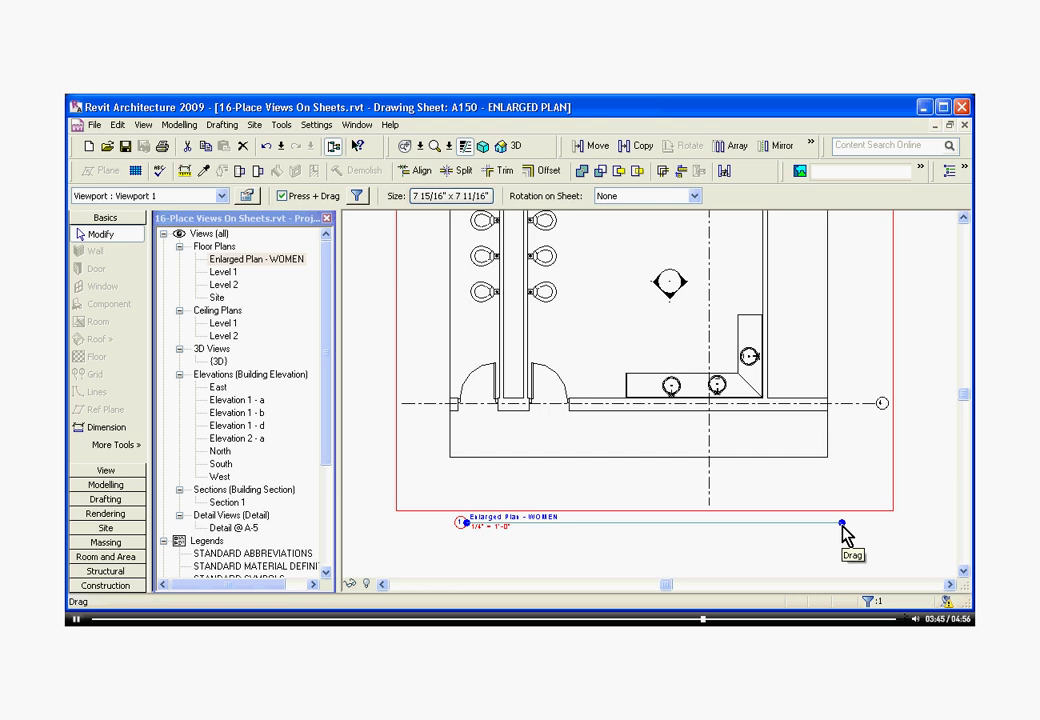
mouse_move(840, 526)
left_mouse_down()
mouse_move(908, 526)
mouse_move(749, 525)
mouse_move(831, 523)
left_mouse_up()
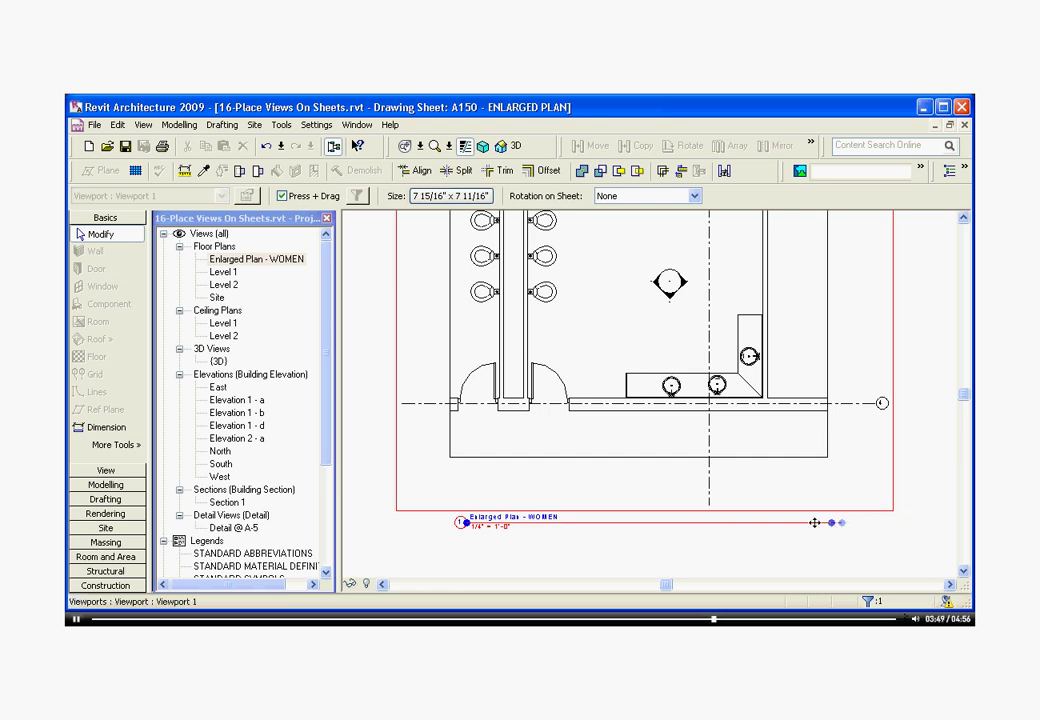
scroll(700, 530, "down", 3)
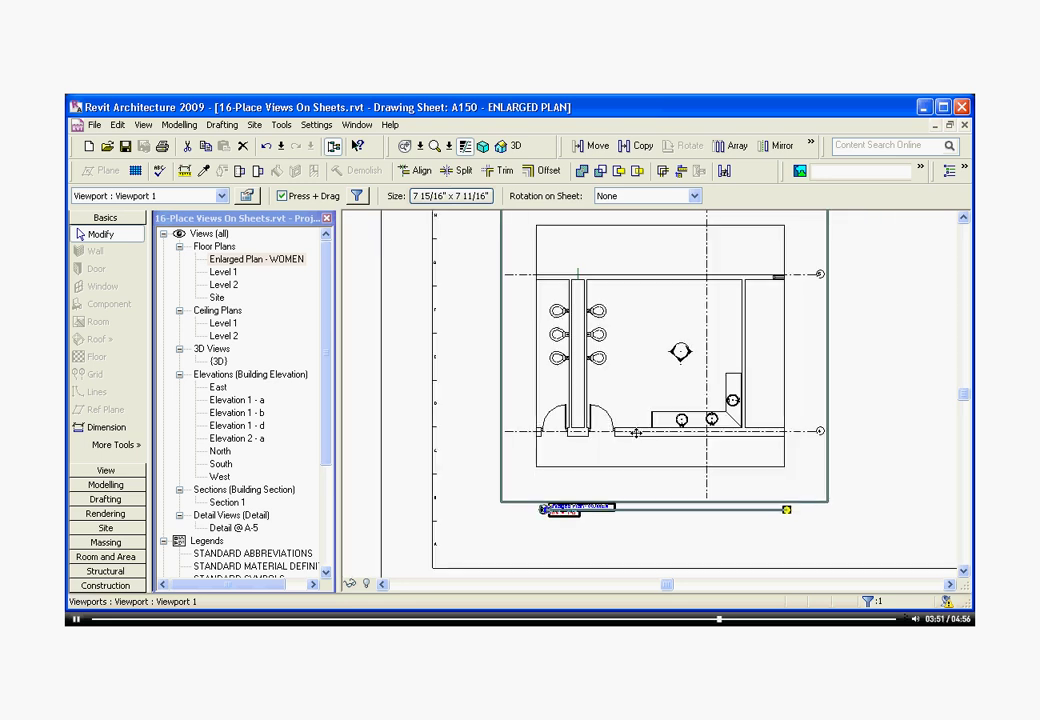
scroll(605, 532, "up", 2)
scroll(590, 510, "down", 2)
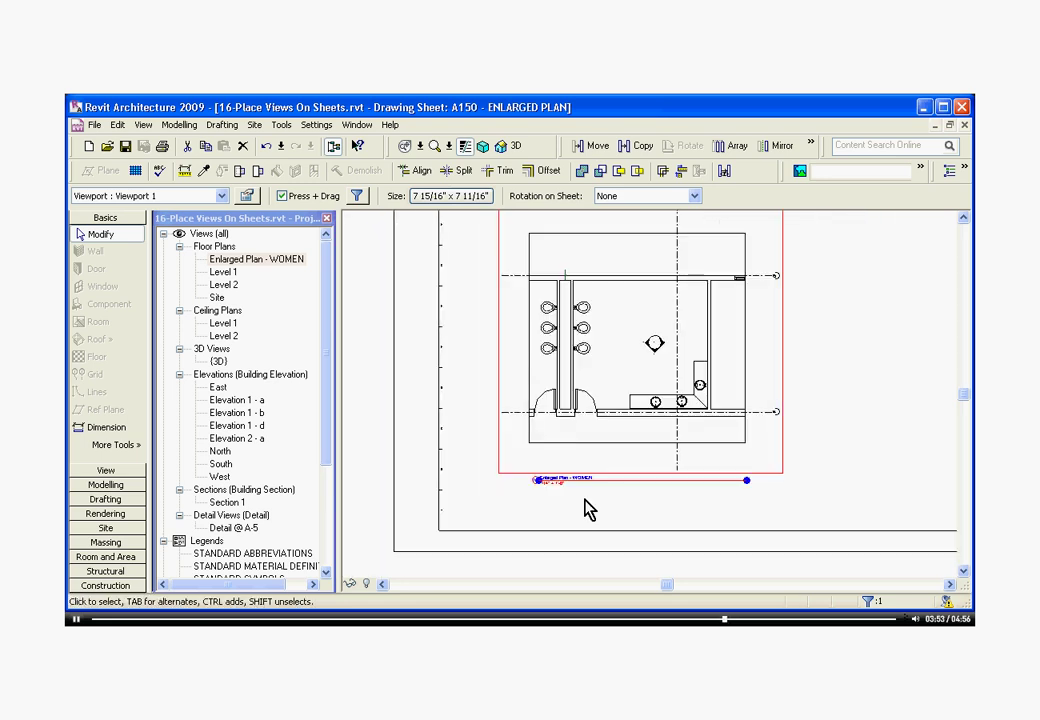
Nudge the 'Enlarged Plan - WOMEN' viewport title slightly left and down beneath the plan
left_click(462, 504)
scroll(503, 479, "down", 2)
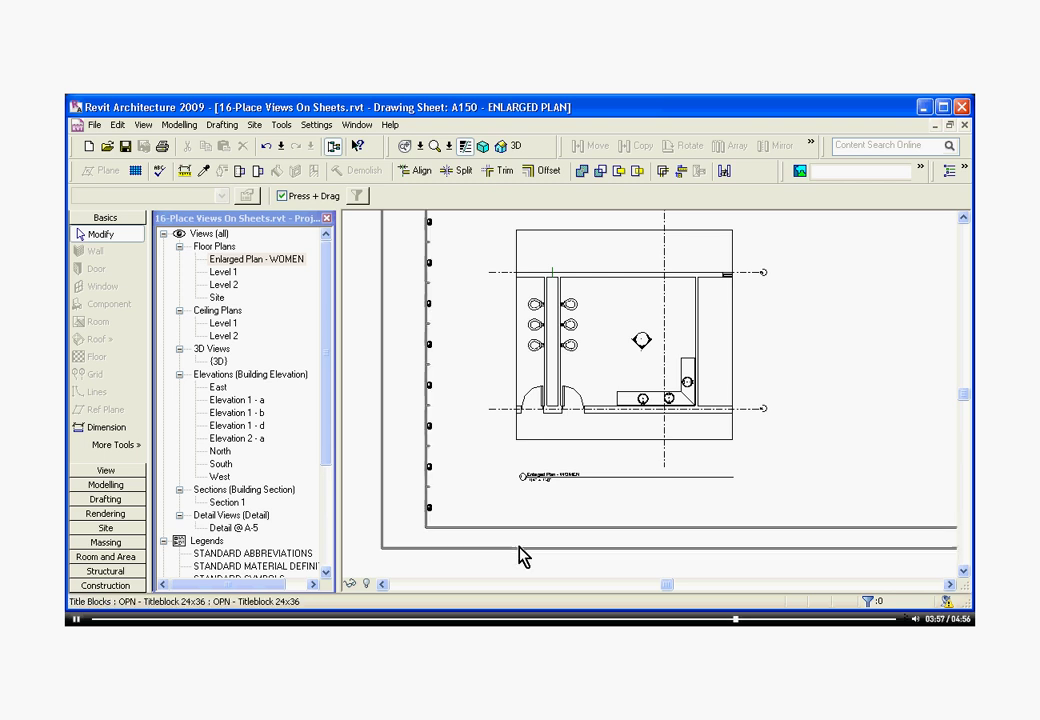
scroll(533, 526, "up", 2)
left_click(592, 490)
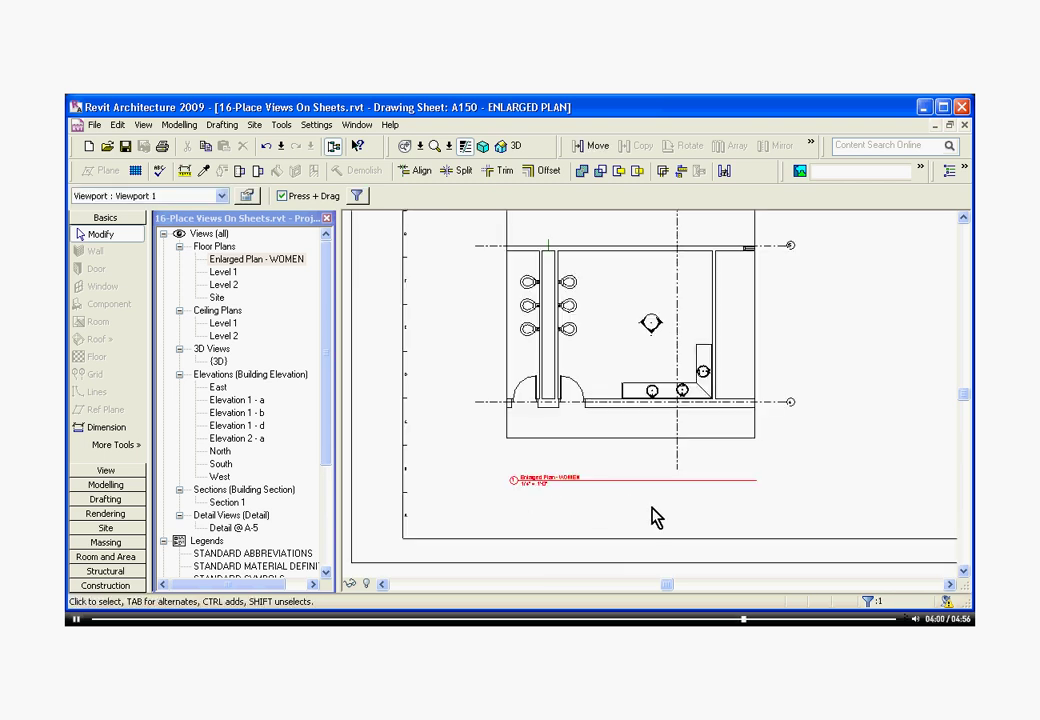
key("Left")
key("Left")
key("Left")
key("Left")
key("Down")
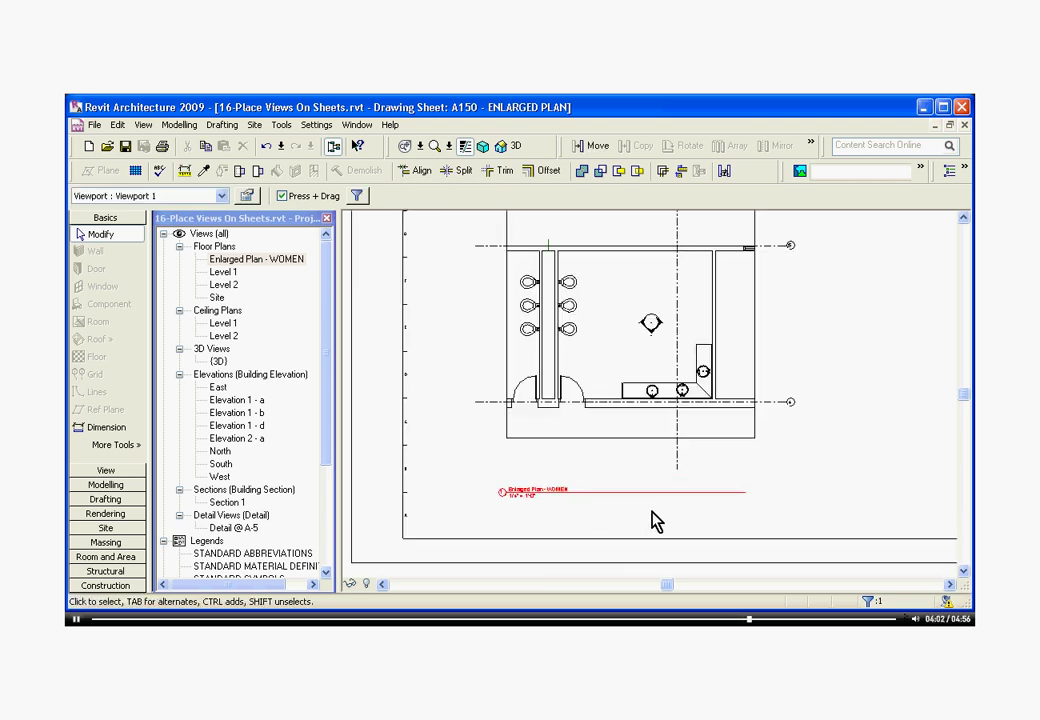
key("Left")
key("Left")
key("Left")
key("Escape")
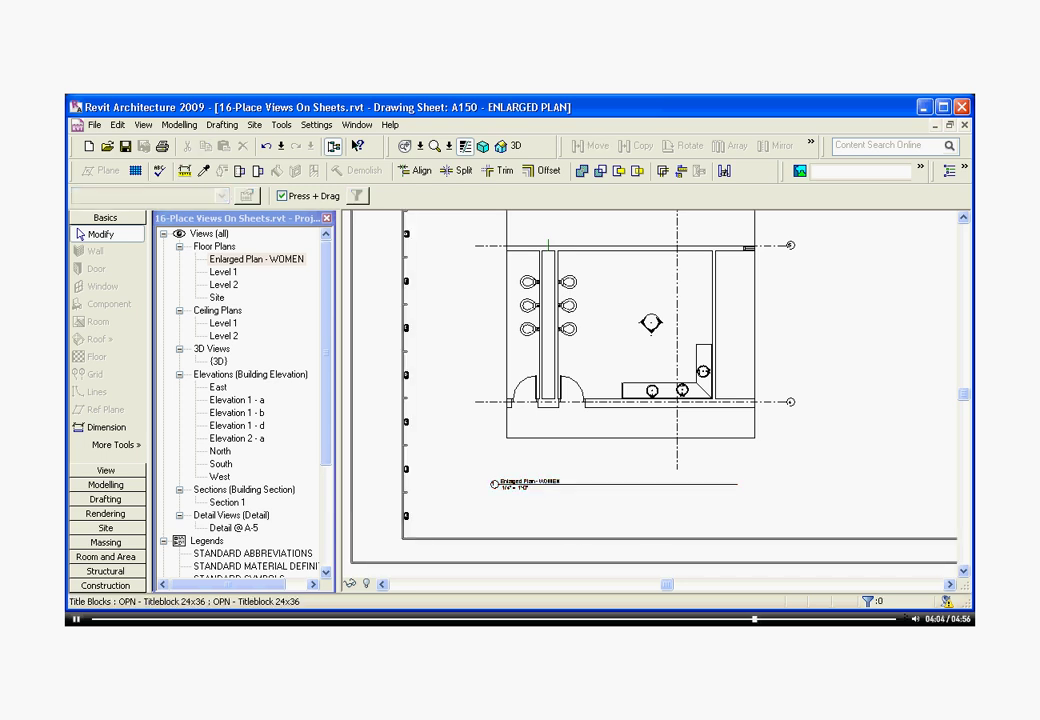
scroll(645, 548, "down", 2)
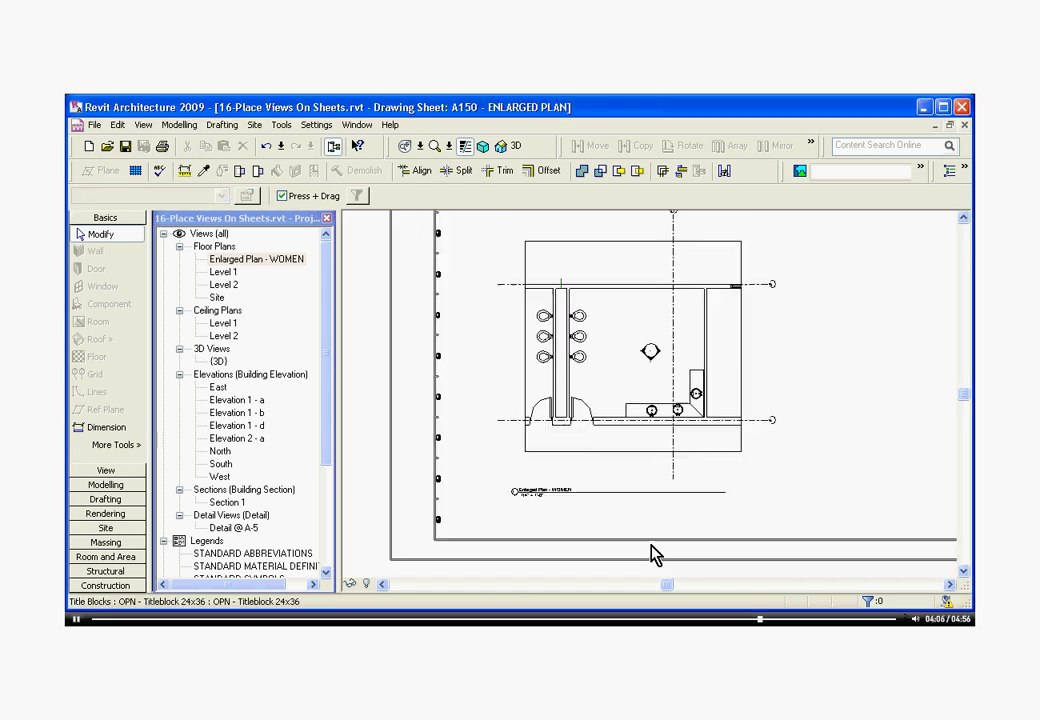
scroll(618, 522, "up", 1)
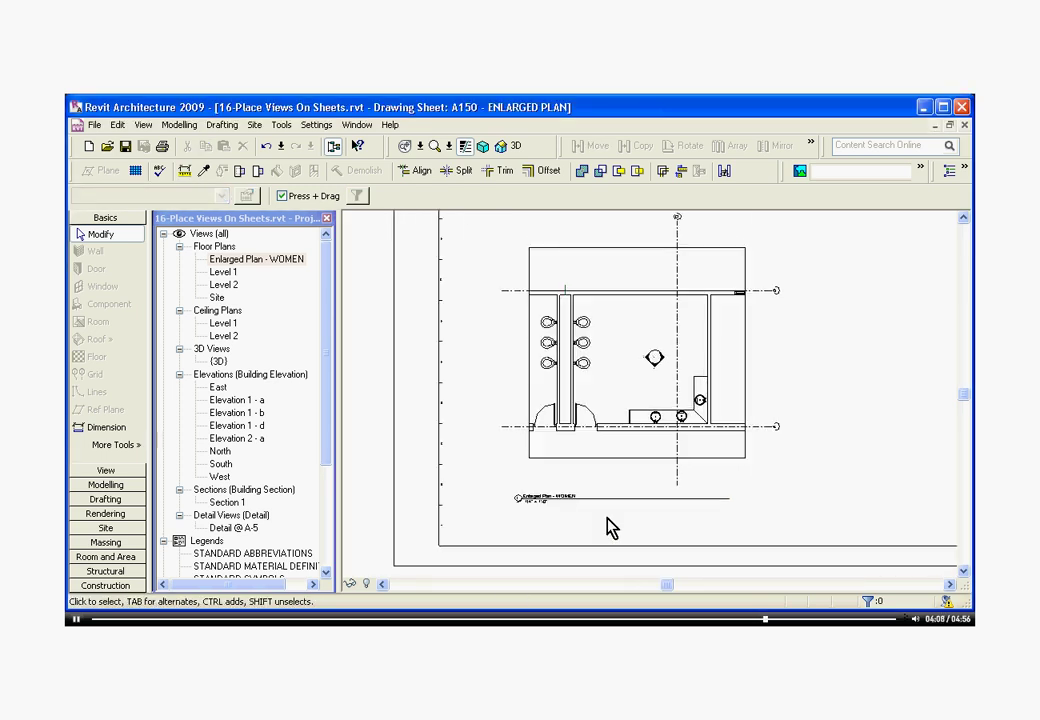
Set Show Title to No on the Viewport 1 type so the plan's title disappears
left_click(580, 468)
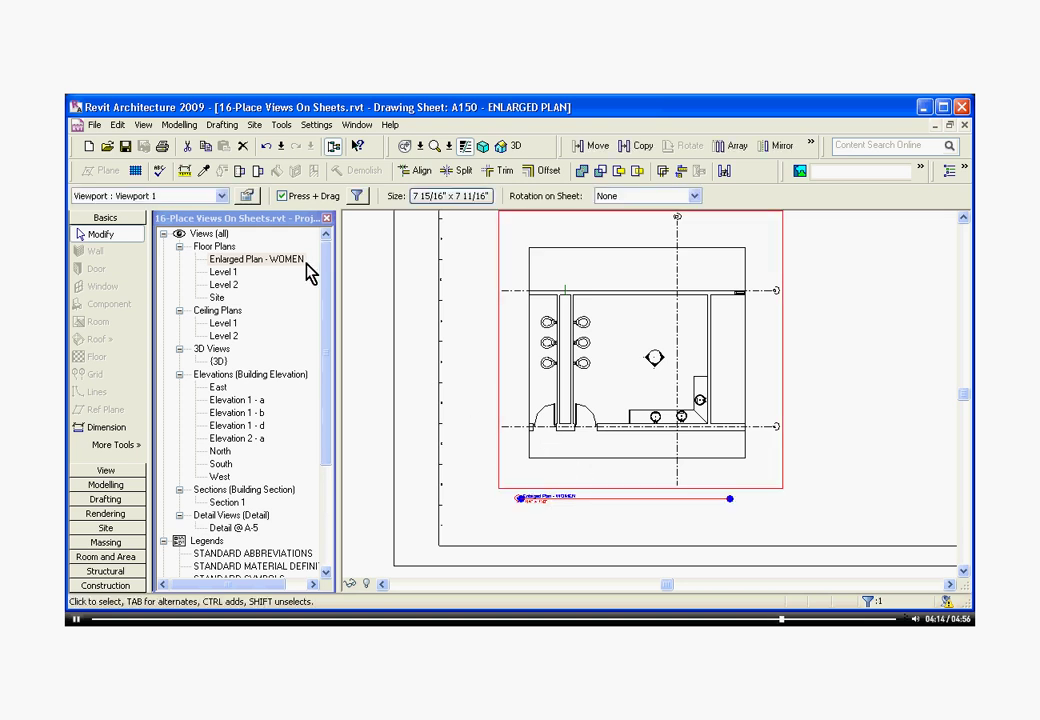
left_click(249, 199)
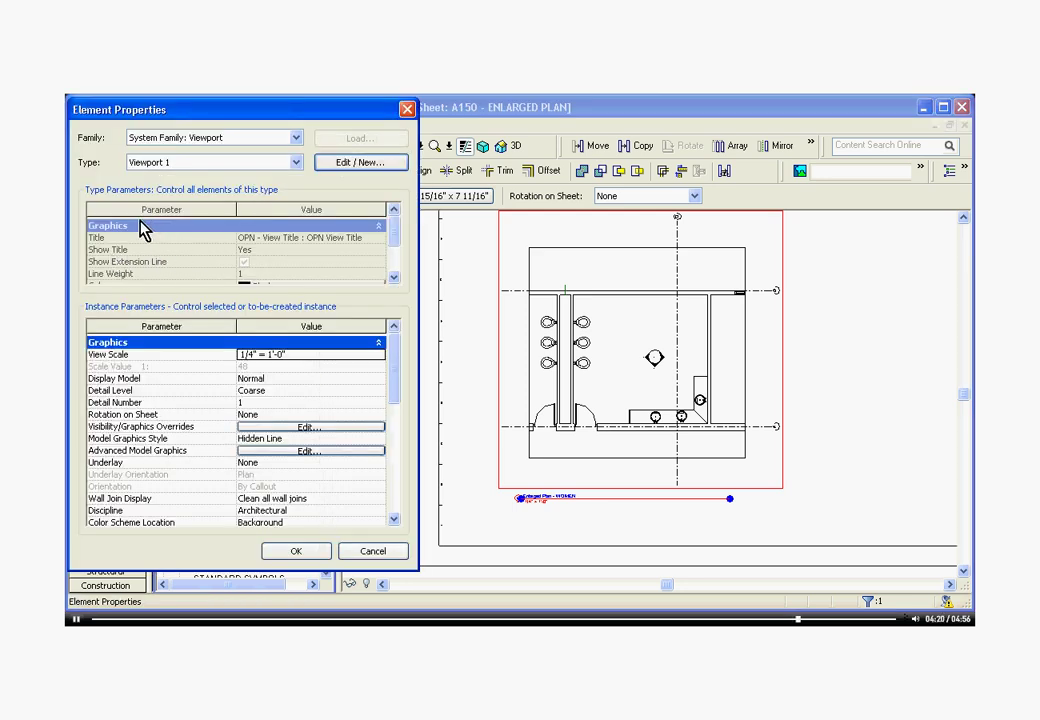
left_click(340, 166)
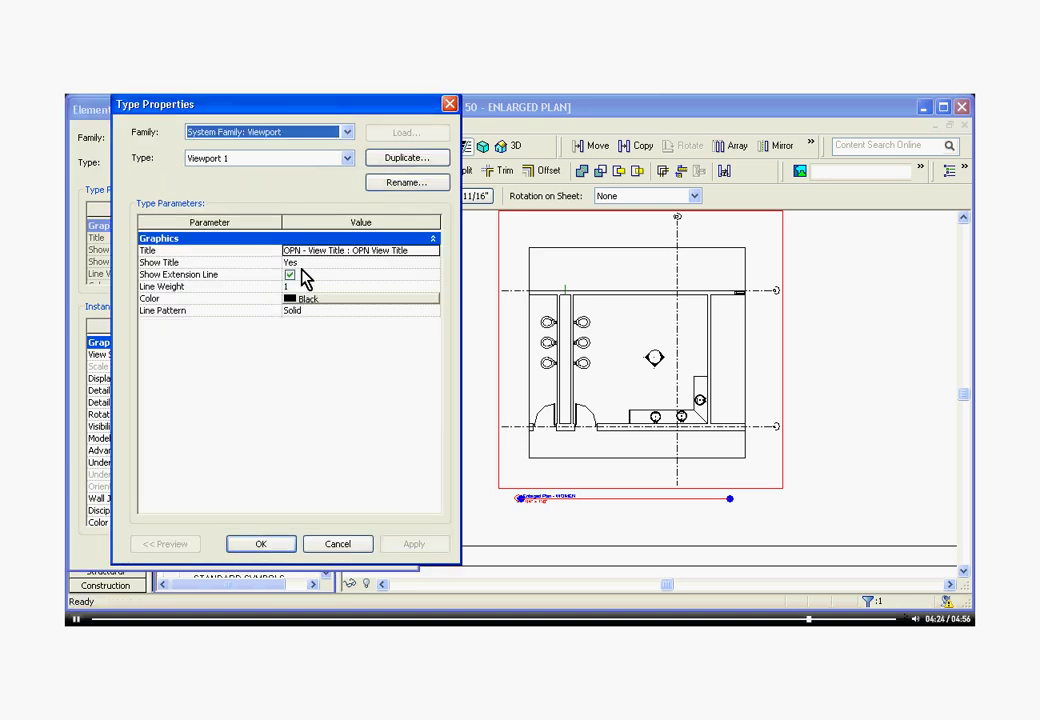
left_click(425, 262)
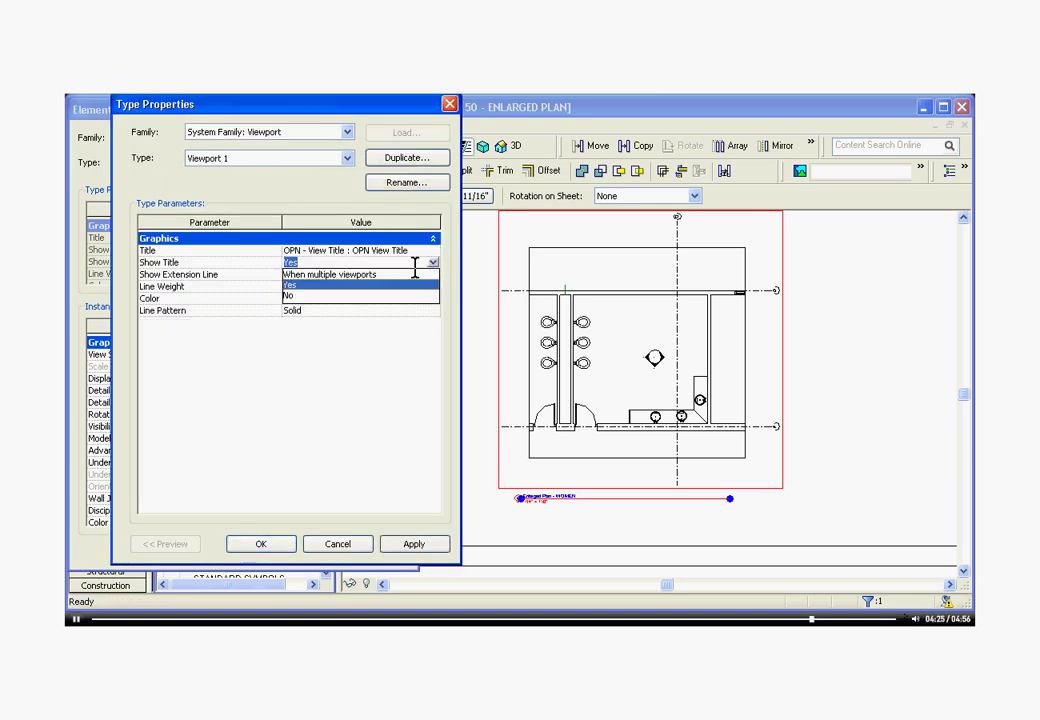
left_click(314, 297)
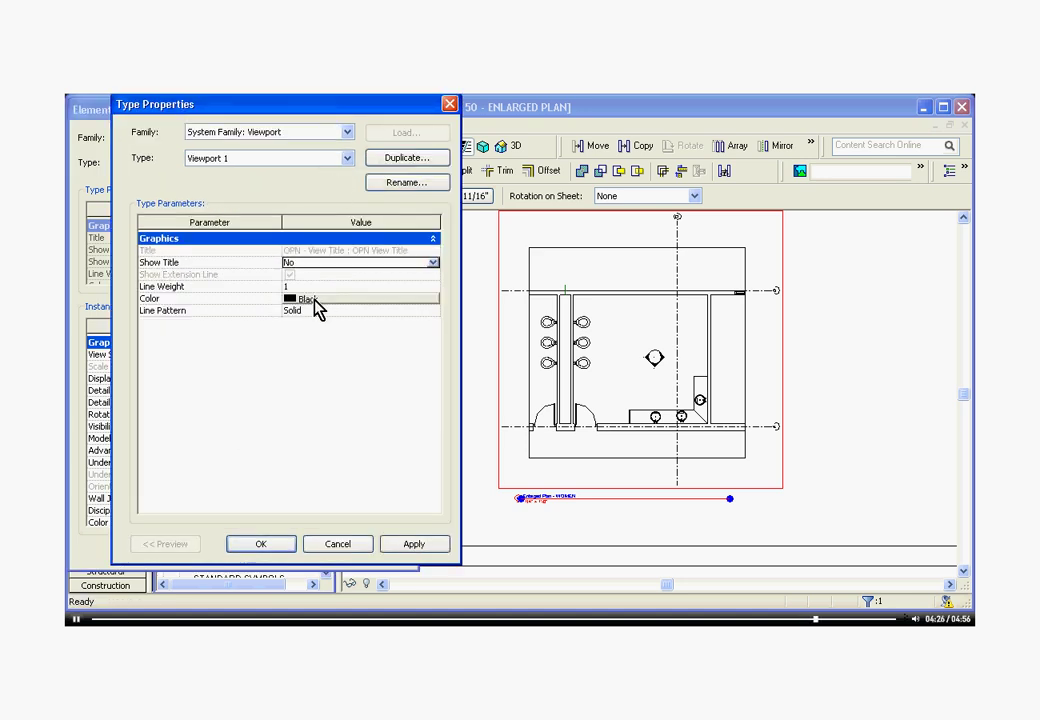
left_click(413, 545)
left_click(289, 549)
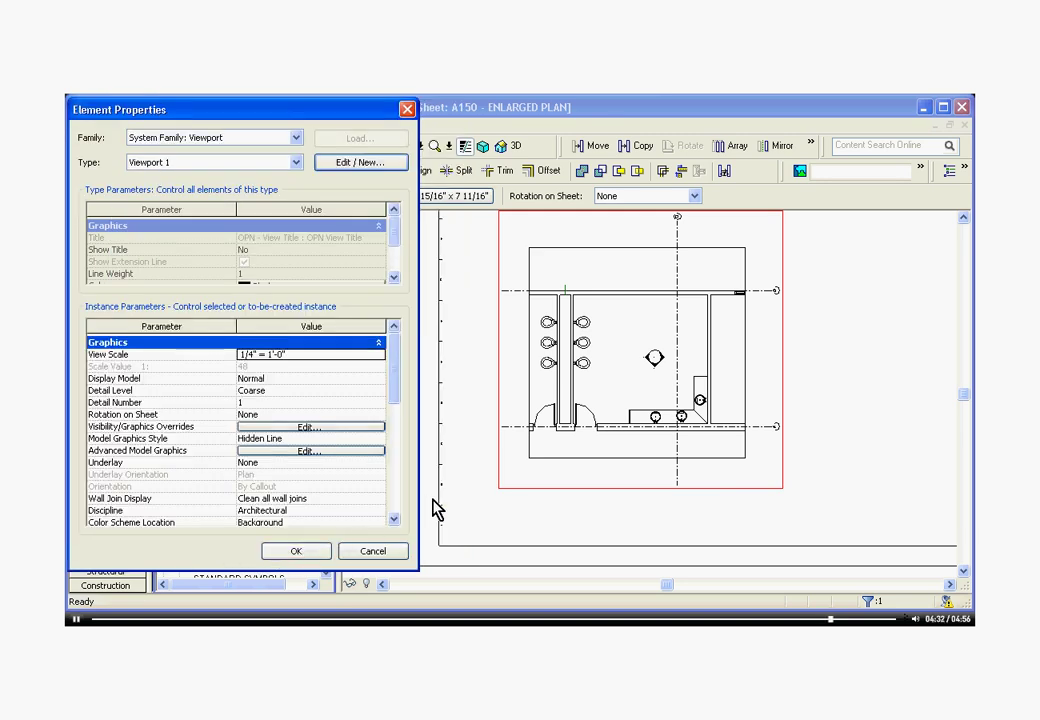
Duplicate the viewport type as Viewport 2 and rename it 'Viewport 2 NO TITLE'
left_click(362, 163)
left_click(399, 160)
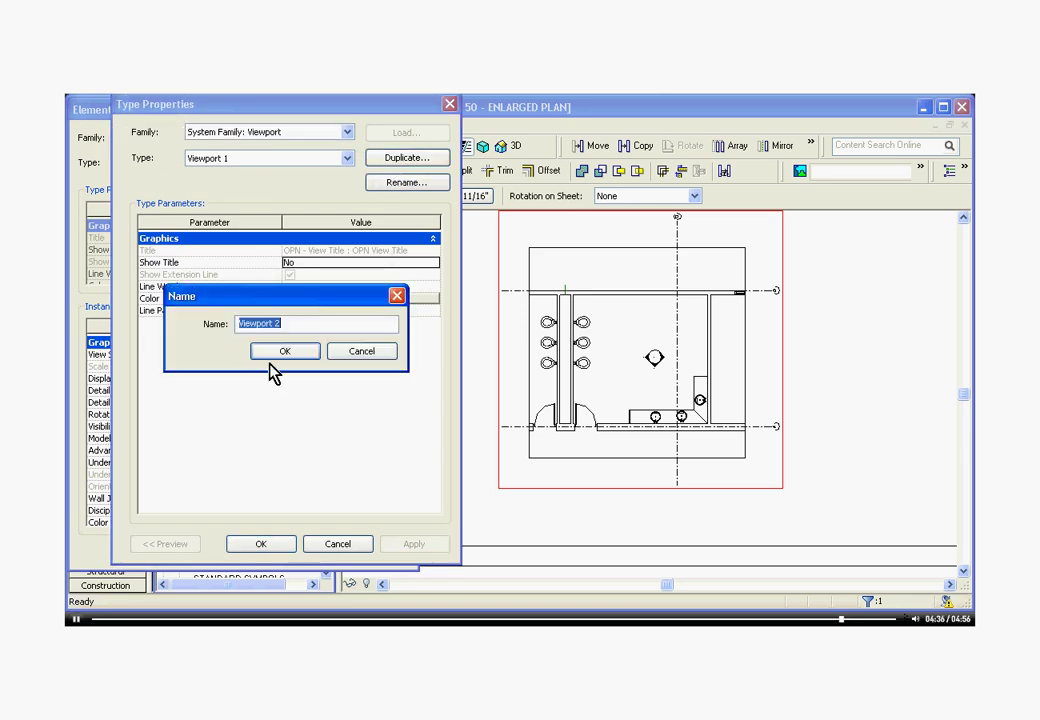
left_click(286, 352)
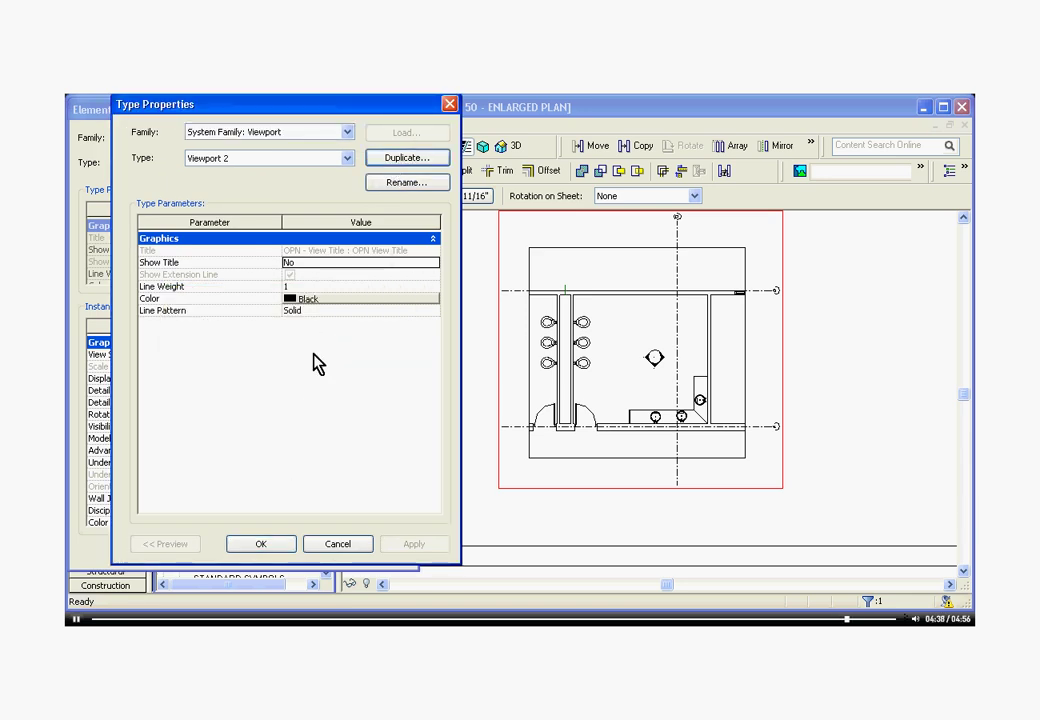
left_click(392, 186)
left_click(297, 337)
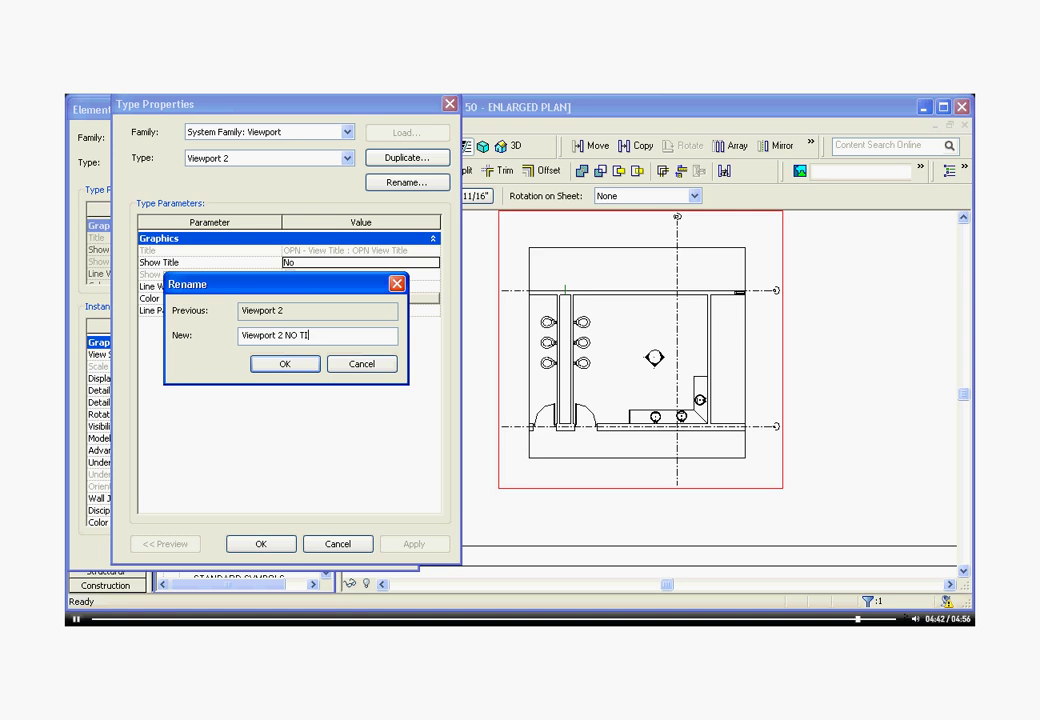
type("NO TITLE")
left_click(262, 366)
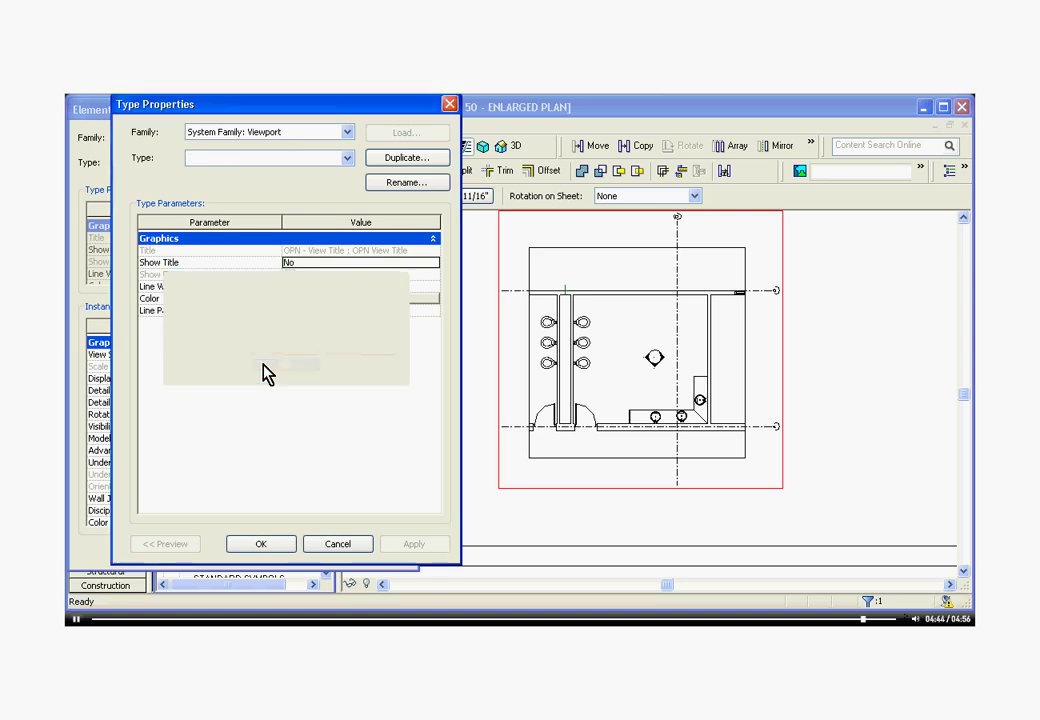
left_click(279, 548)
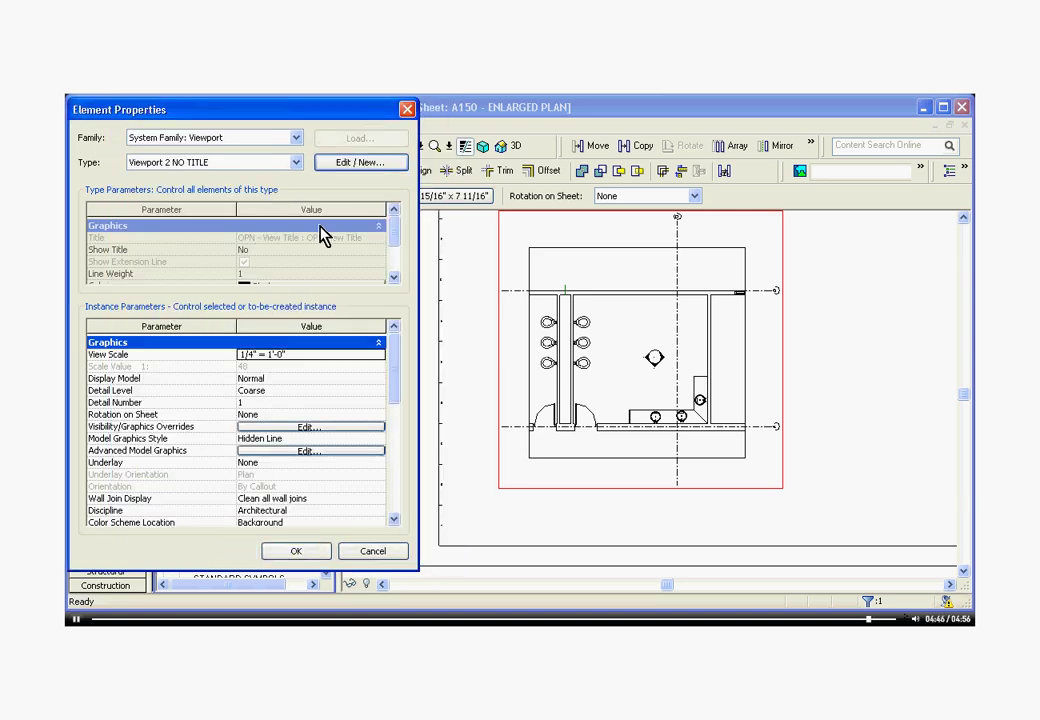
Keep the plan viewport on Viewport 1 and confirm both types appear in the Type Selector
left_click(296, 162)
left_click(200, 176)
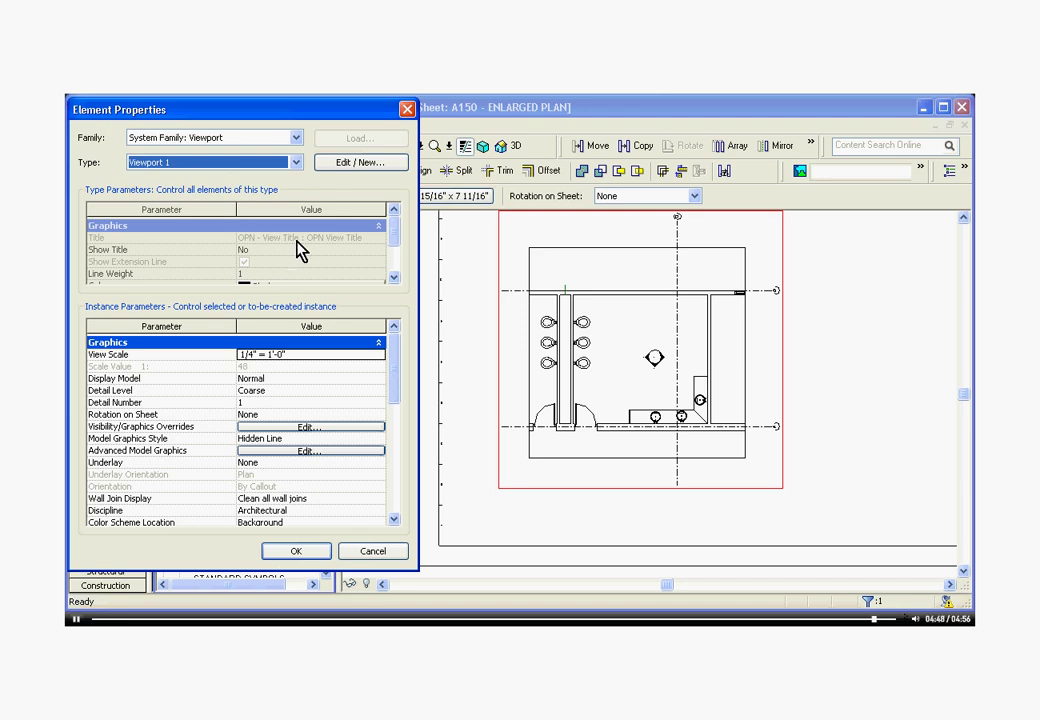
left_click(300, 552)
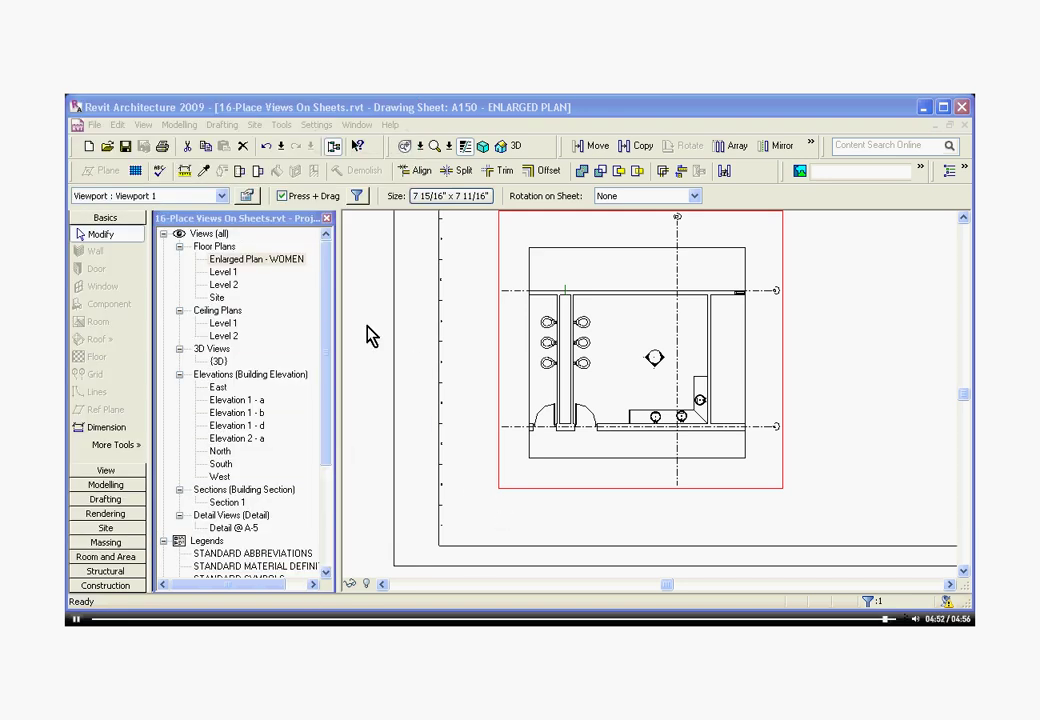
left_click(222, 196)
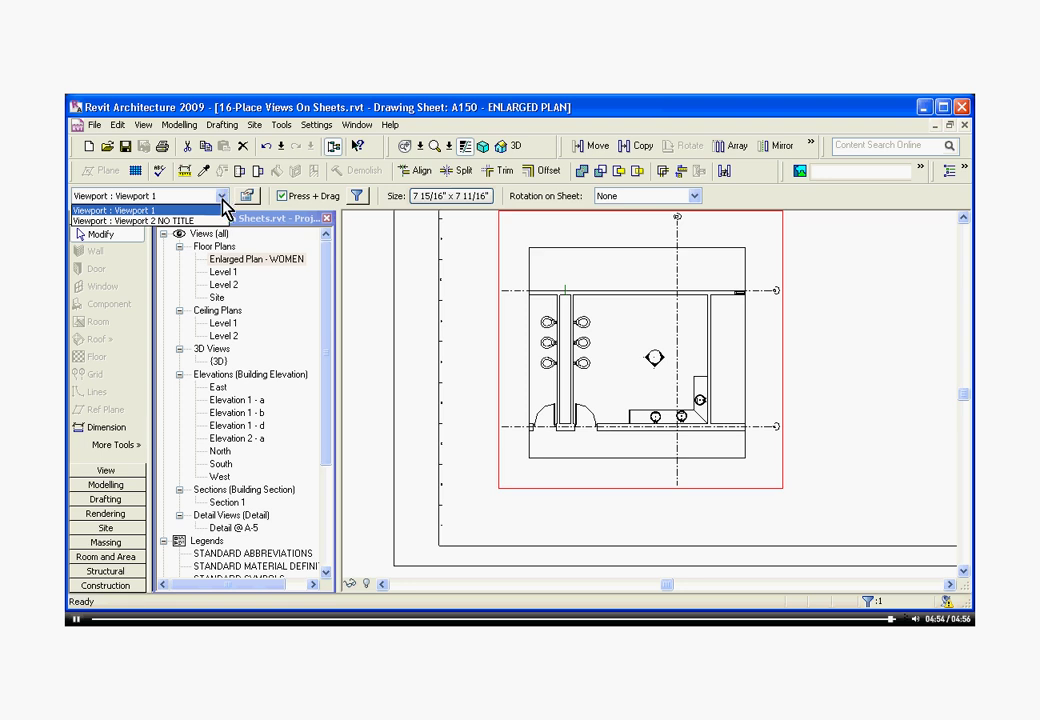